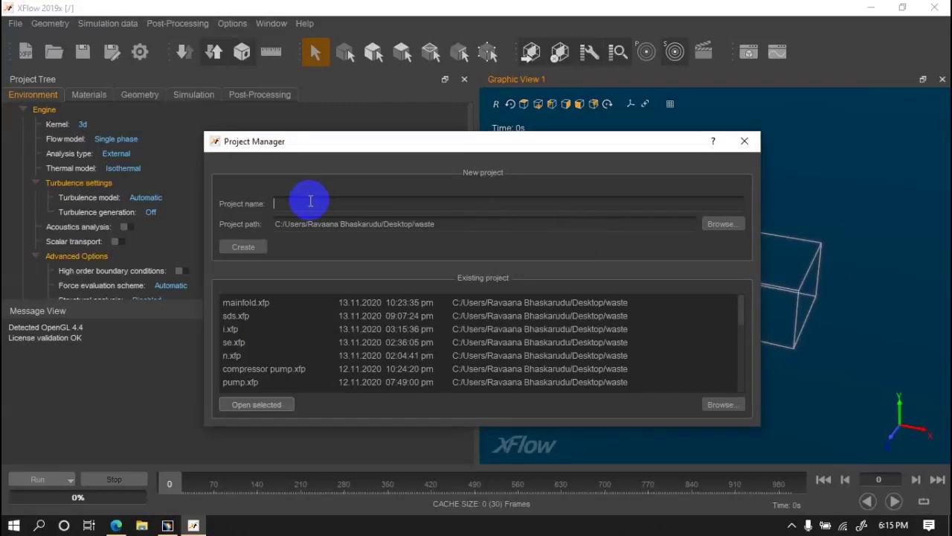
Create the project as 'mainfold1' after the name 'mainfold' is rejected as already existing.
text(mainfold)
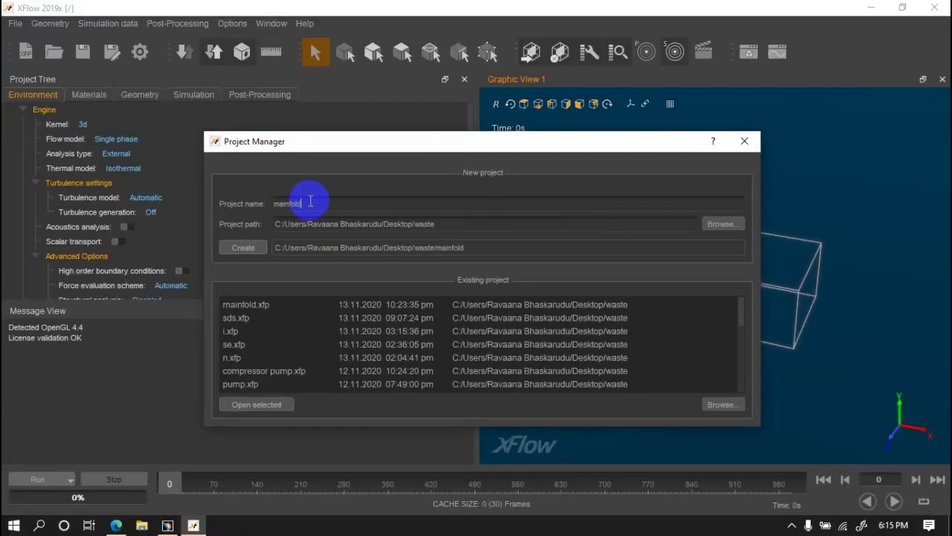
key(Return)
click(471, 273)
text(1)
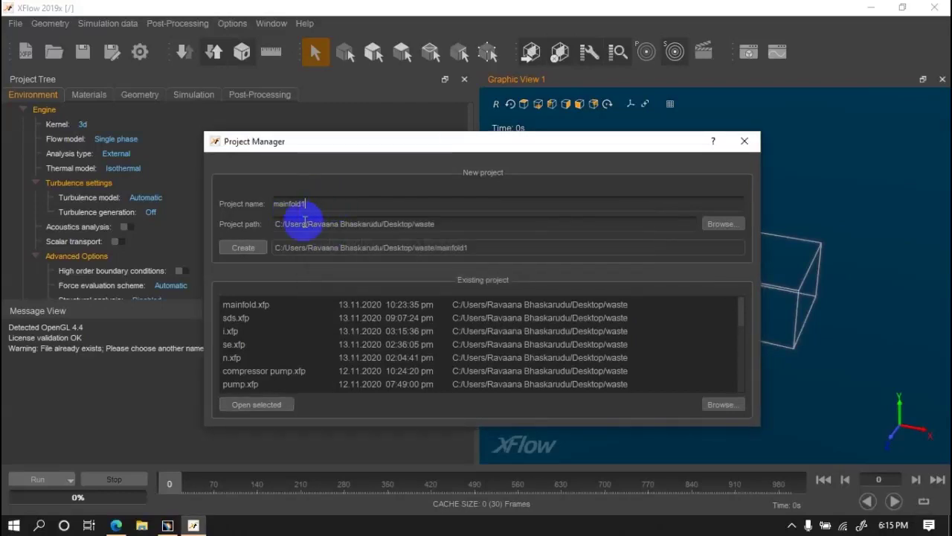
click(256, 246)
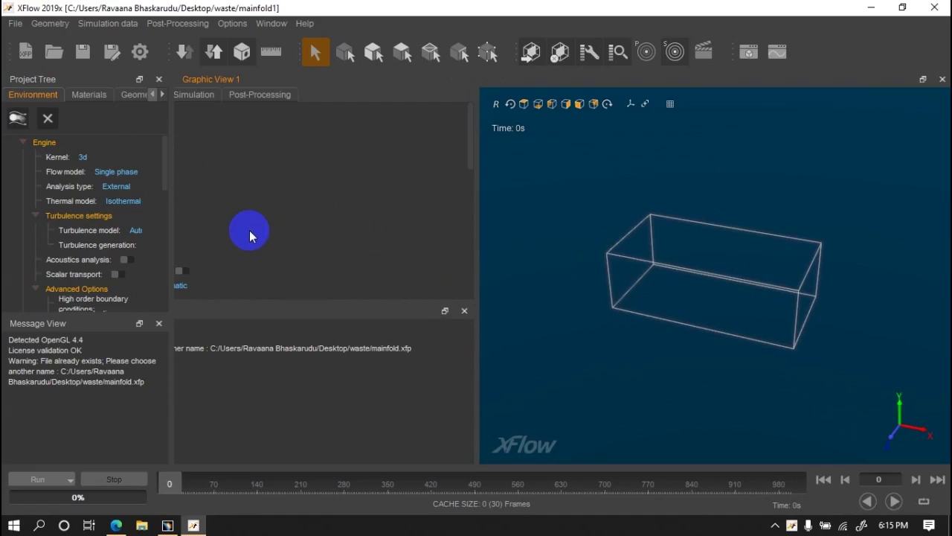
Import exhaust2.stp from the steps folder with structure shapes set to 'Different shapes'.
click(50, 23)
click(475, 215)
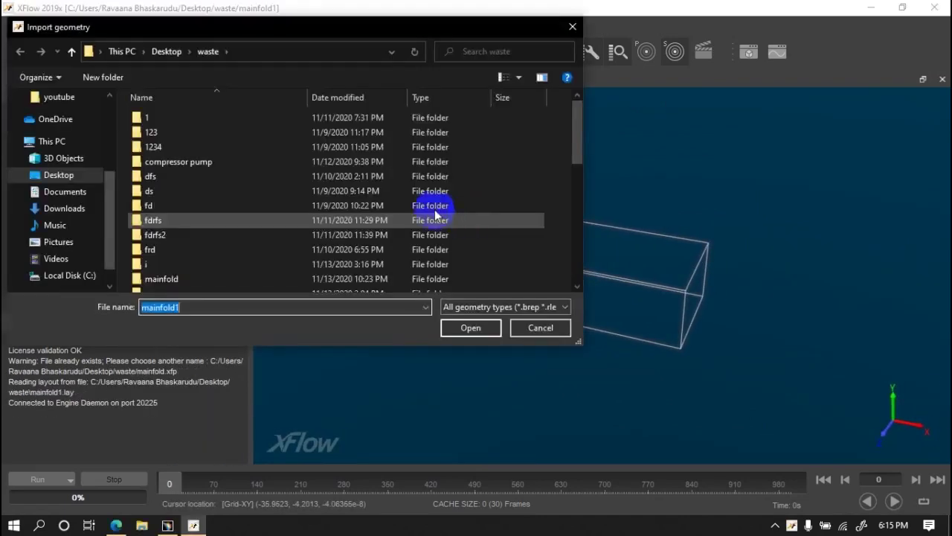
click(45, 175)
click(156, 192)
double_click(156, 192)
click(223, 172)
click(471, 328)
click(439, 262)
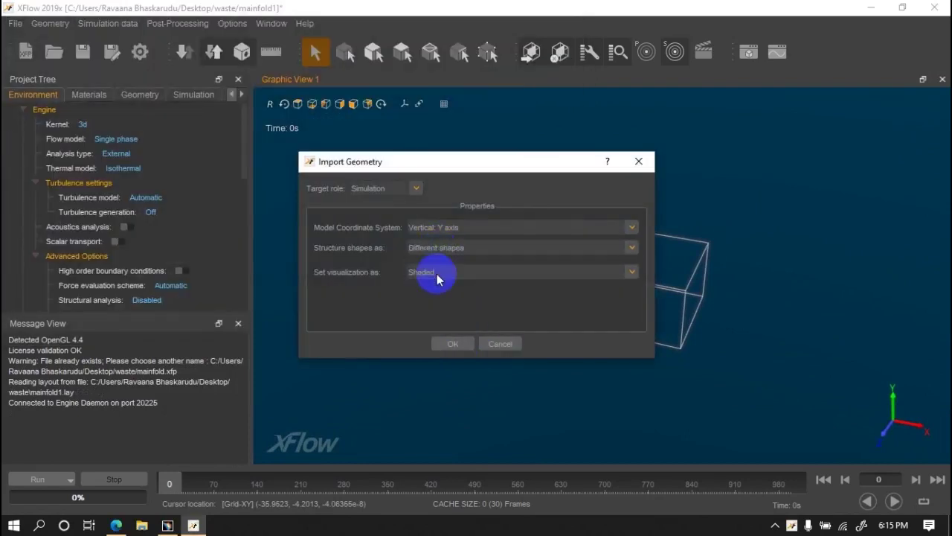
click(452, 344)
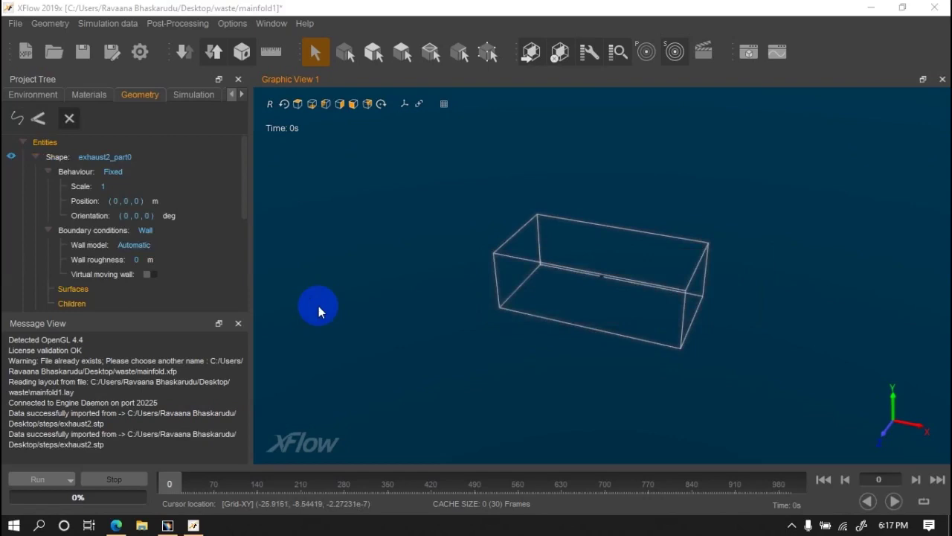
Set the Scale of exhaust2_part0 and exhaust2_part1 to 5.
click(34, 157)
click(128, 186)
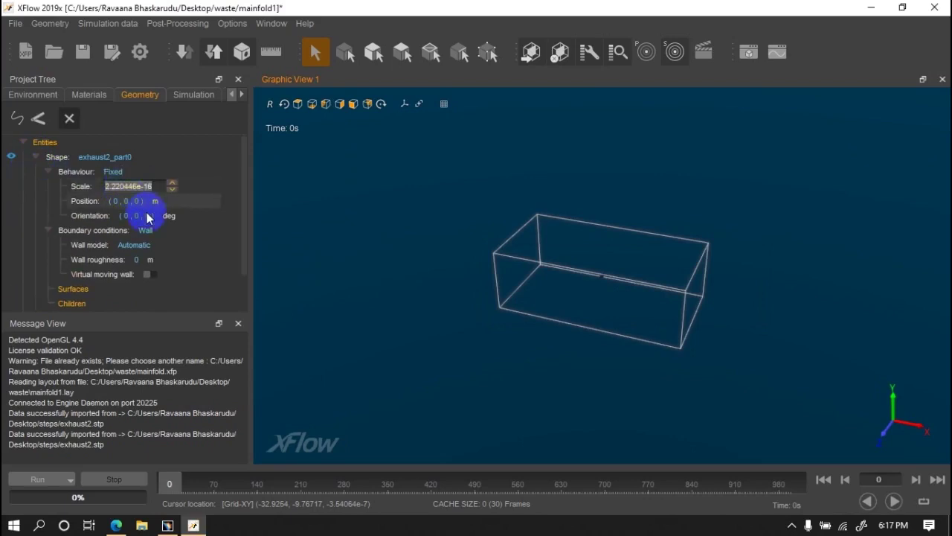
text(5)
key(Return)
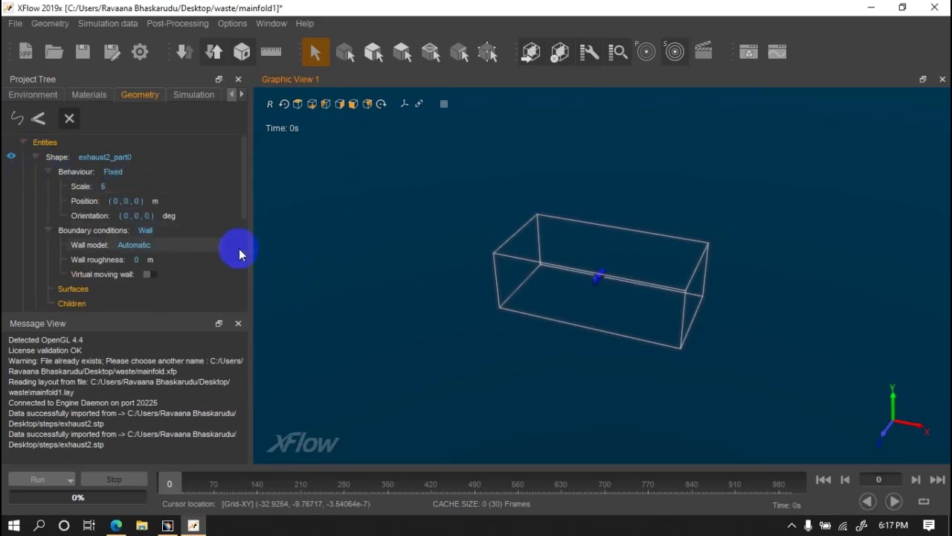
scroll(130, 264, down, 1)
click(113, 305)
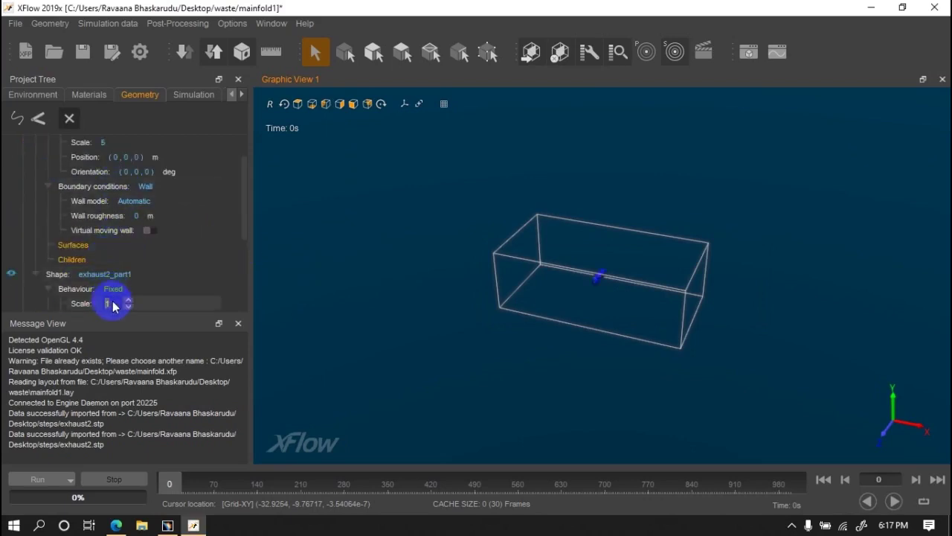
key(Return)
scroll(591, 330, up, 3)
scroll(545, 348, up, 3)
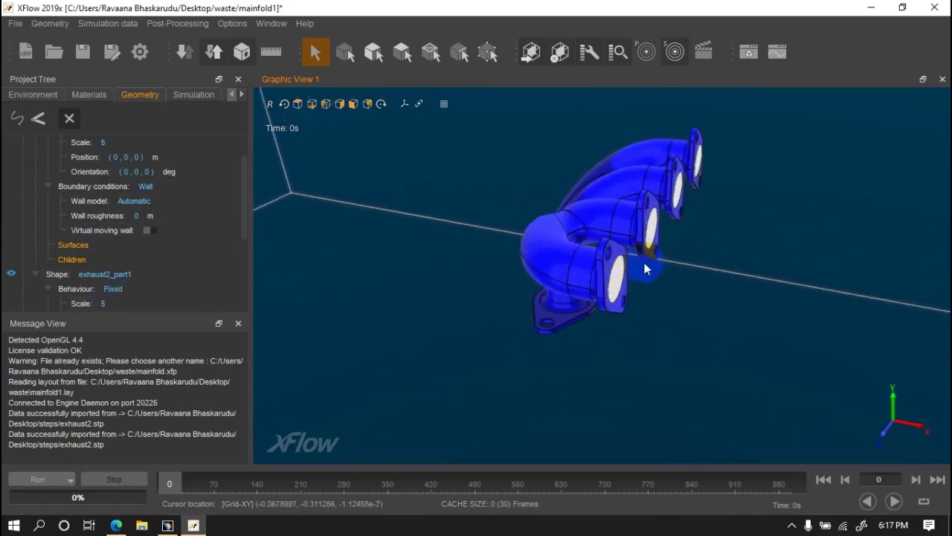
scroll(626, 287, down, 2)
click(37, 94)
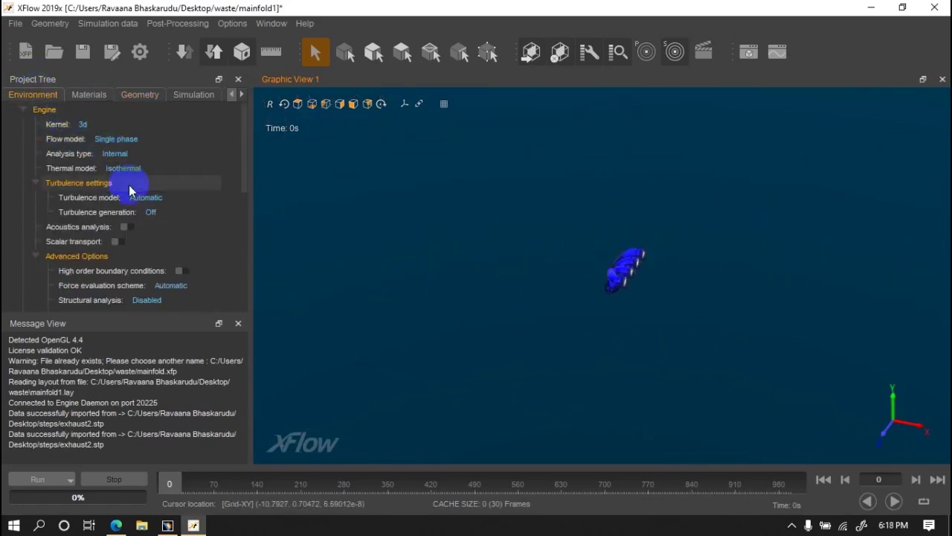
Switch the thermal model from Isothermal and give Material 1 a 400 K operating temperature.
scroll(647, 250, up, 3)
click(125, 140)
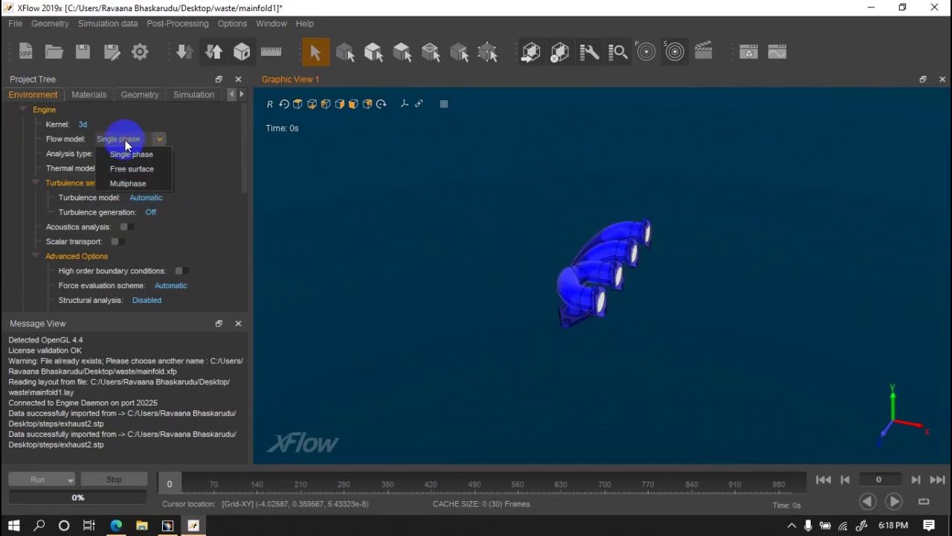
click(93, 100)
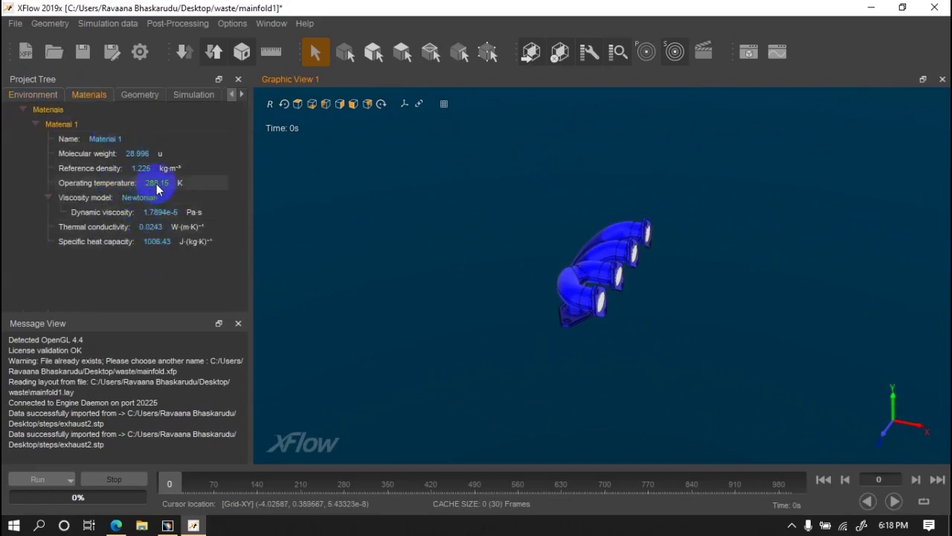
click(32, 94)
click(123, 168)
click(119, 197)
click(88, 95)
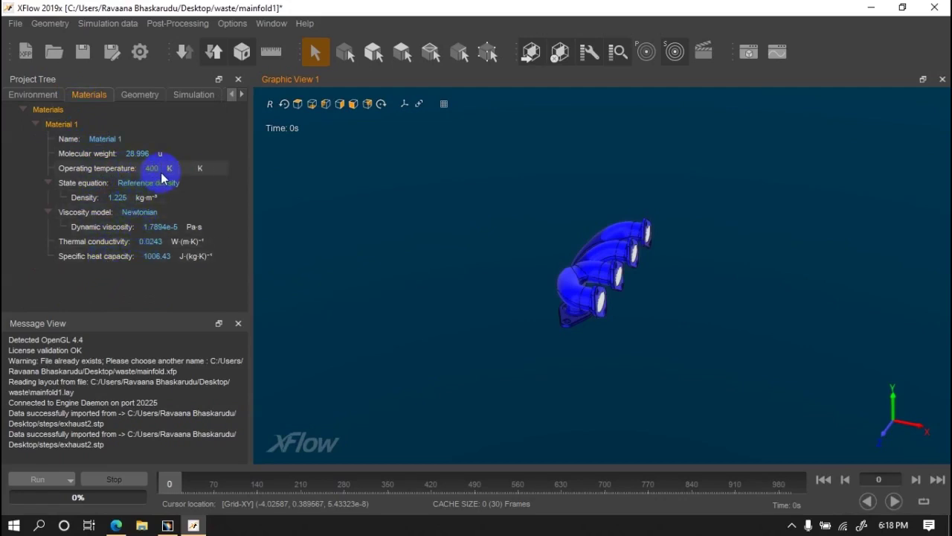
click(140, 95)
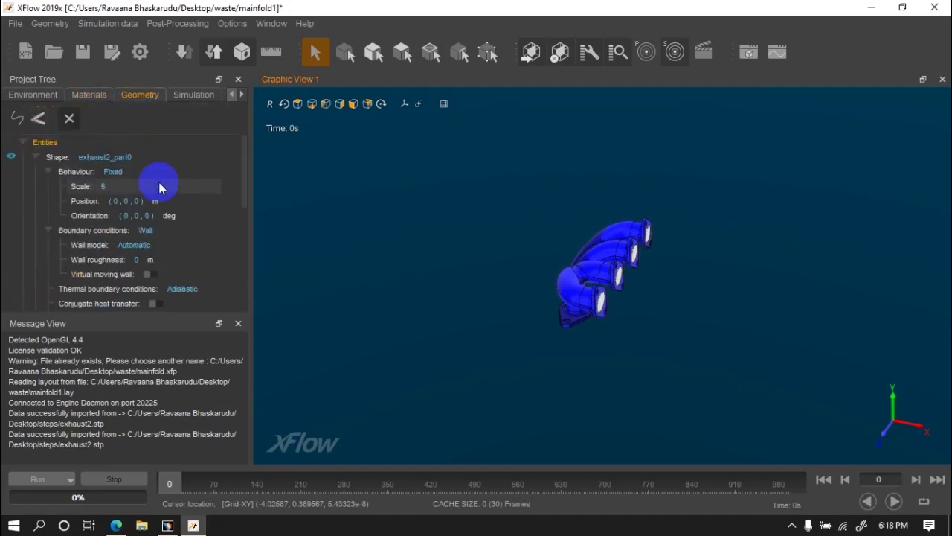
Collapse both part entries, orient the manifold and enable surface selection.
click(32, 160)
click(31, 171)
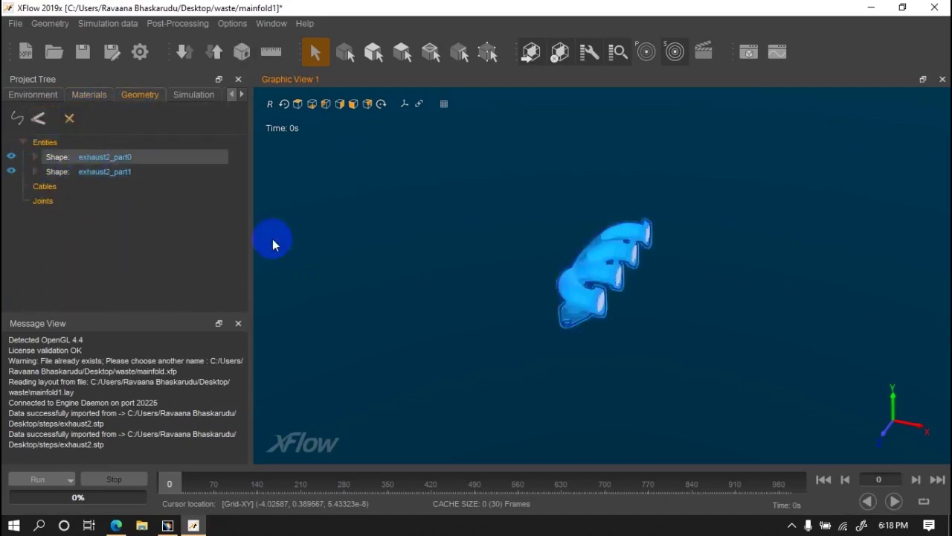
scroll(631, 292, up, 3)
drag(631, 293, 630, 272)
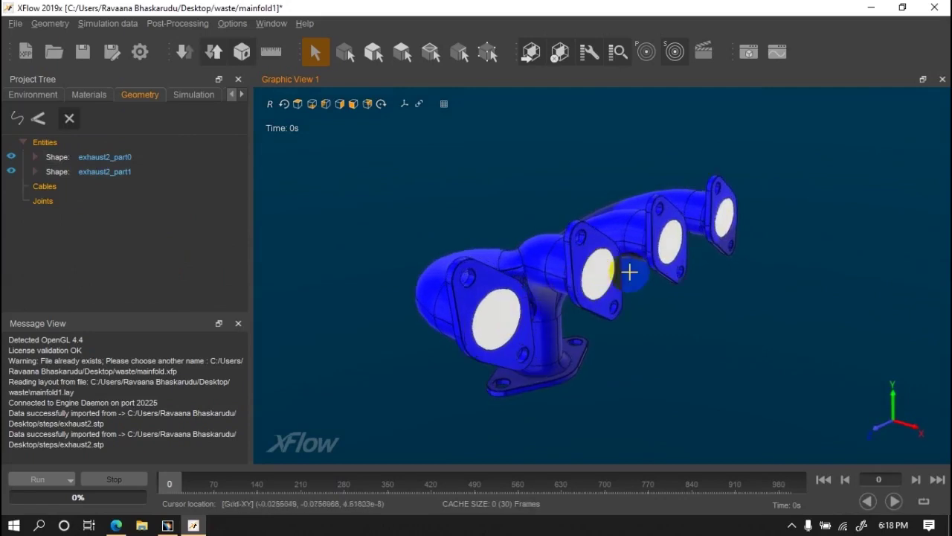
click(402, 51)
Apply boundary conditions to the four flange openings of the manifold.
click(591, 268)
click(679, 235)
right_click(476, 324)
click(506, 384)
right_click(587, 283)
click(618, 336)
right_click(707, 239)
click(725, 291)
right_click(751, 207)
click(777, 262)
Apply a boundary condition to the remaining opening on the other side.
mouse_move(680, 377)
middle_down()
mouse_move(642, 206)
mouse_move(495, 272)
middle_up()
right_click(487, 308)
click(508, 359)
mouse_move(555, 157)
middle_down()
mouse_move(574, 330)
mouse_move(603, 333)
mouse_move(561, 319)
mouse_move(462, 323)
middle_up()
Turn off perspective in the camera settings and switch to a preset view direction.
click(193, 95)
scroll(116, 283, down, 5)
click(242, 94)
click(187, 94)
click(128, 289)
click(353, 103)
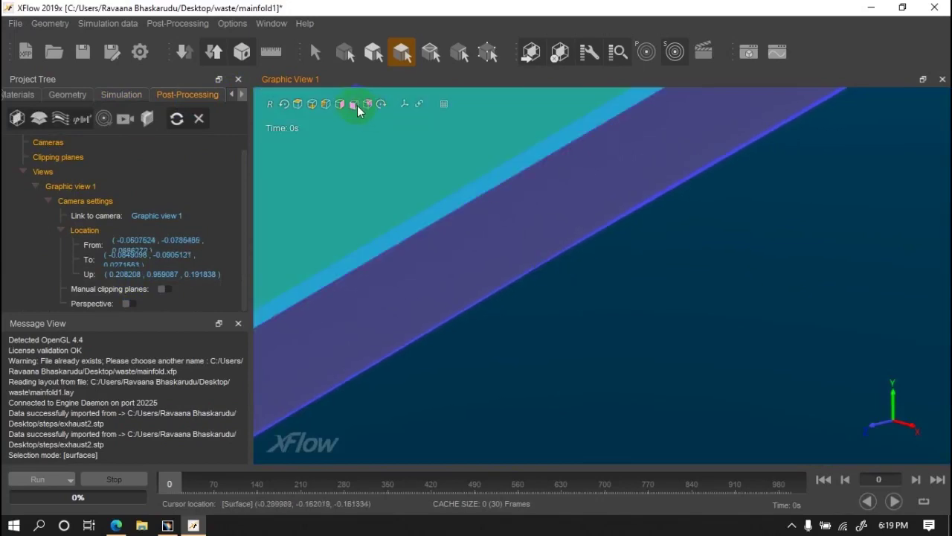
scroll(471, 218, up, 2)
scroll(471, 218, down, 5)
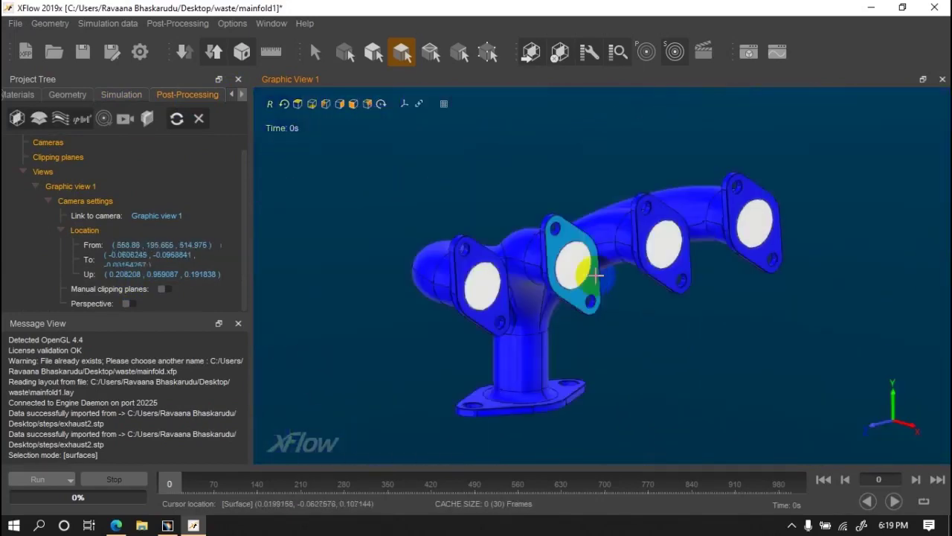
drag(641, 299, 623, 285)
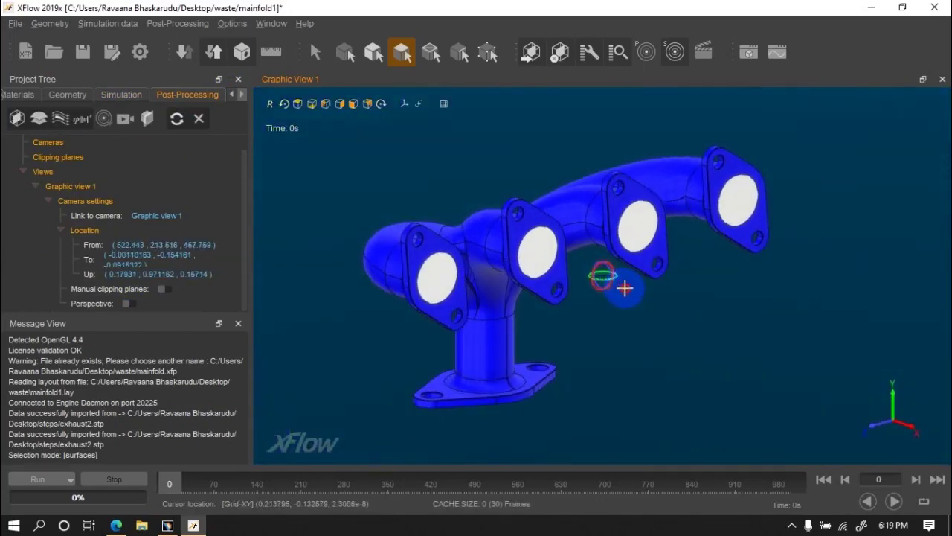
click(121, 95)
click(68, 95)
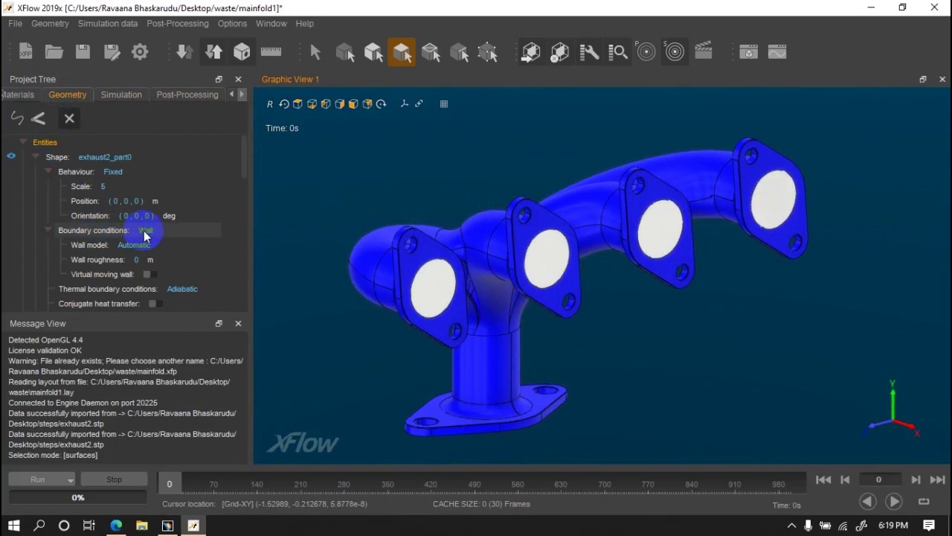
Set the manifold wall's thermal boundary condition to Temperature at 300 K.
click(33, 156)
scroll(89, 227, down, 2)
scroll(97, 242, up, 3)
click(89, 232)
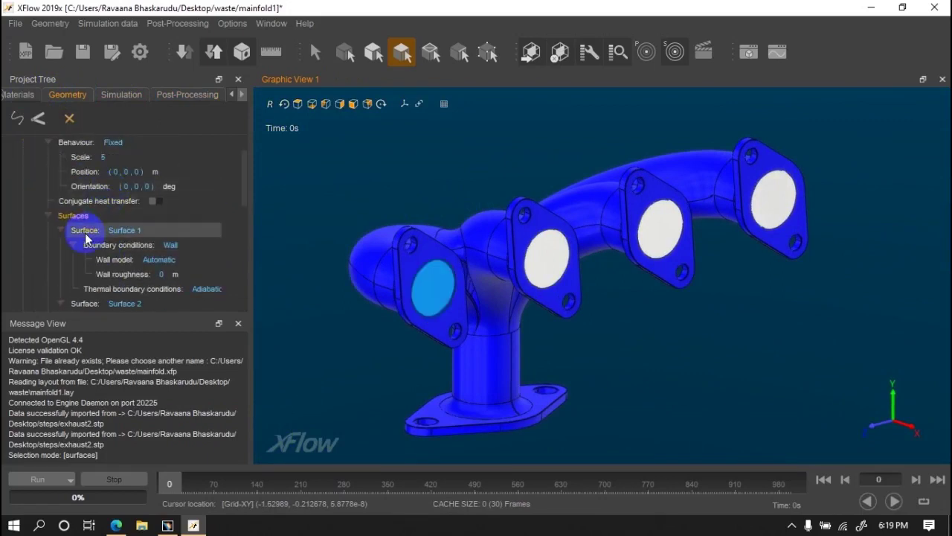
click(176, 244)
click(298, 277)
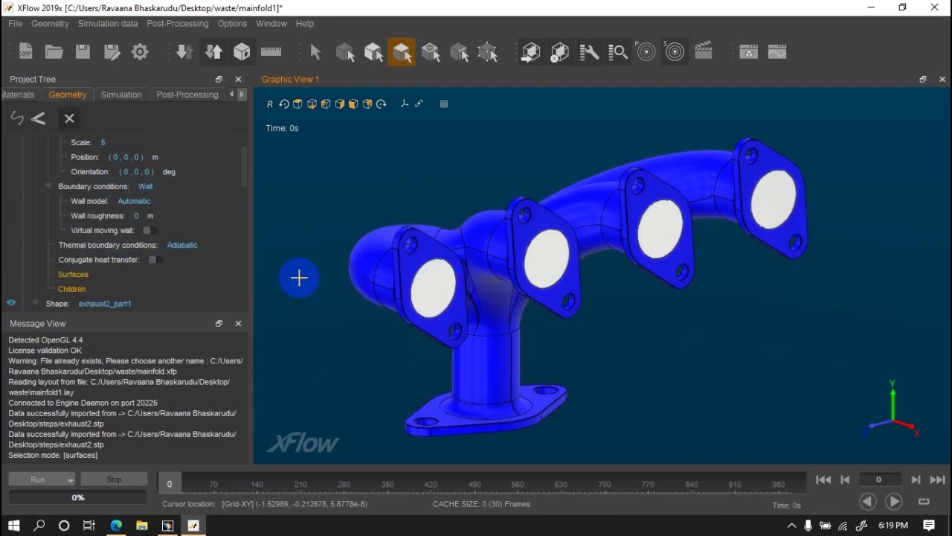
click(189, 245)
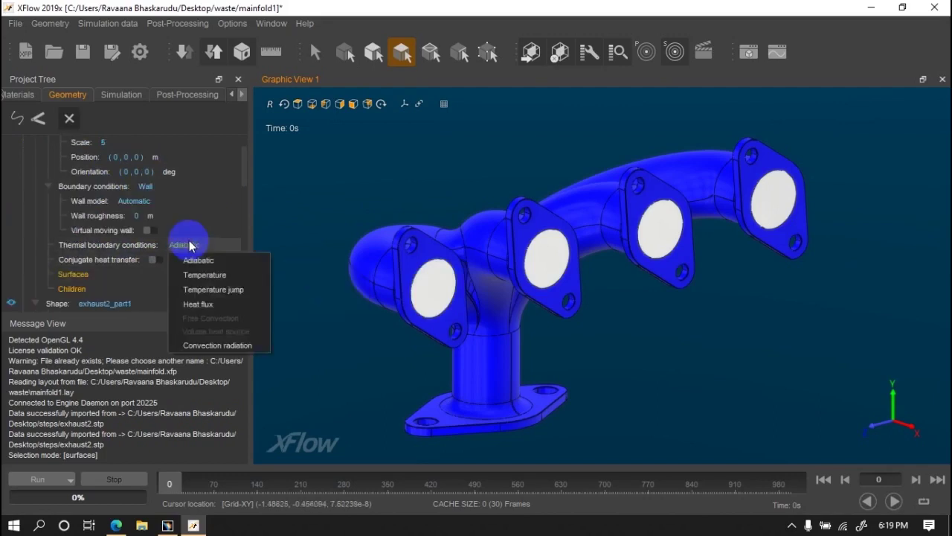
click(200, 274)
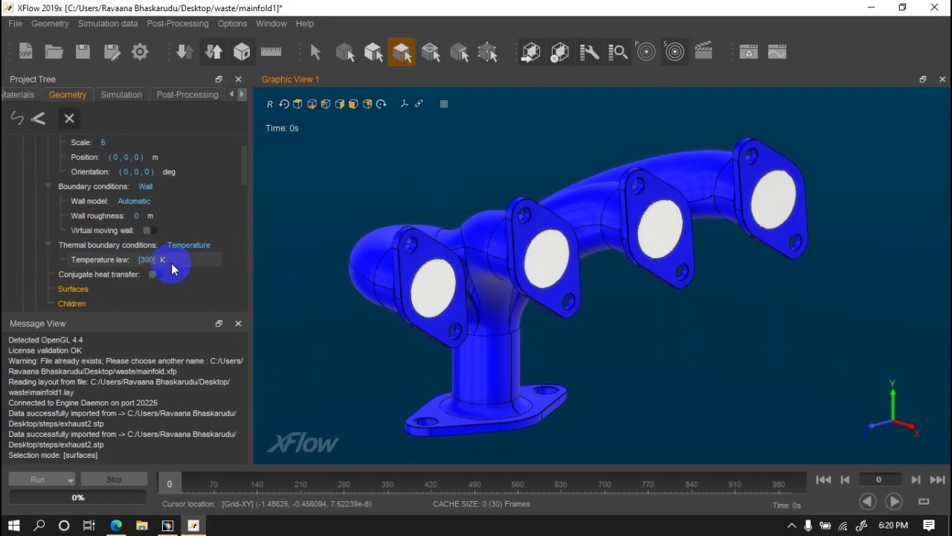
Keep the boundary condition as Wall and clear the shape selection.
click(146, 186)
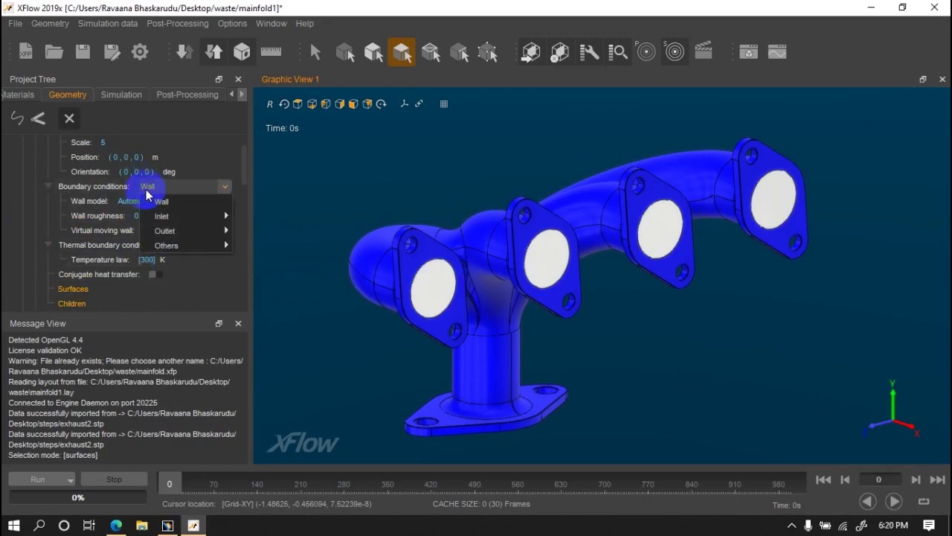
key(Escape)
scroll(17, 196, up, 1)
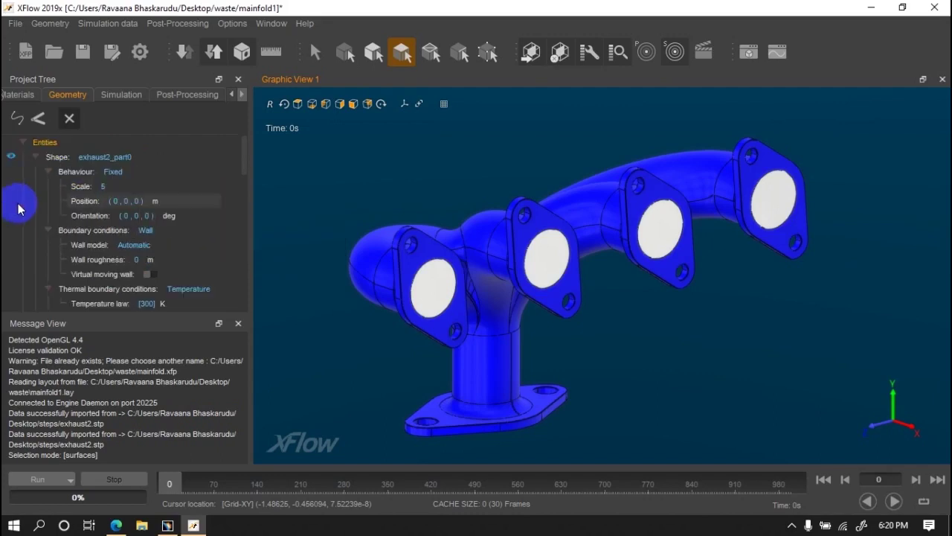
click(61, 157)
scroll(112, 186, down, 1)
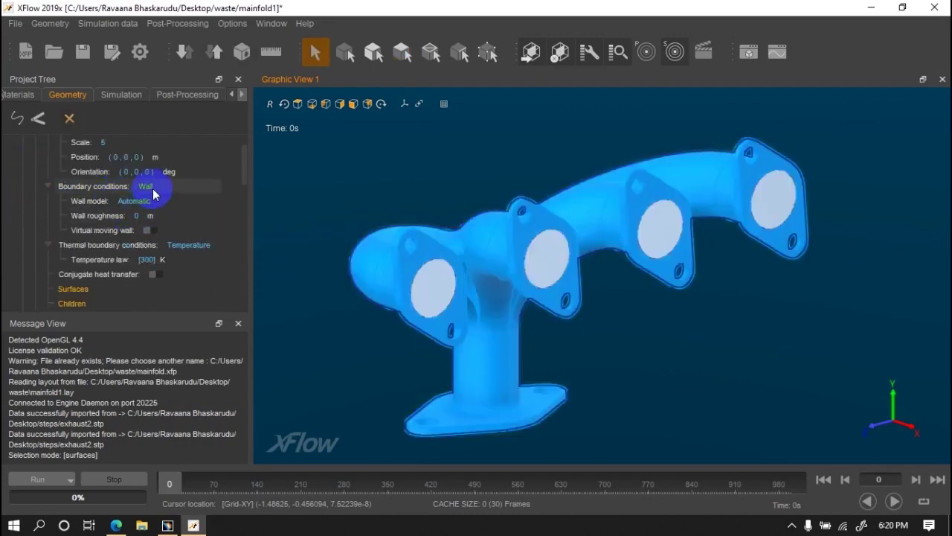
click(163, 267)
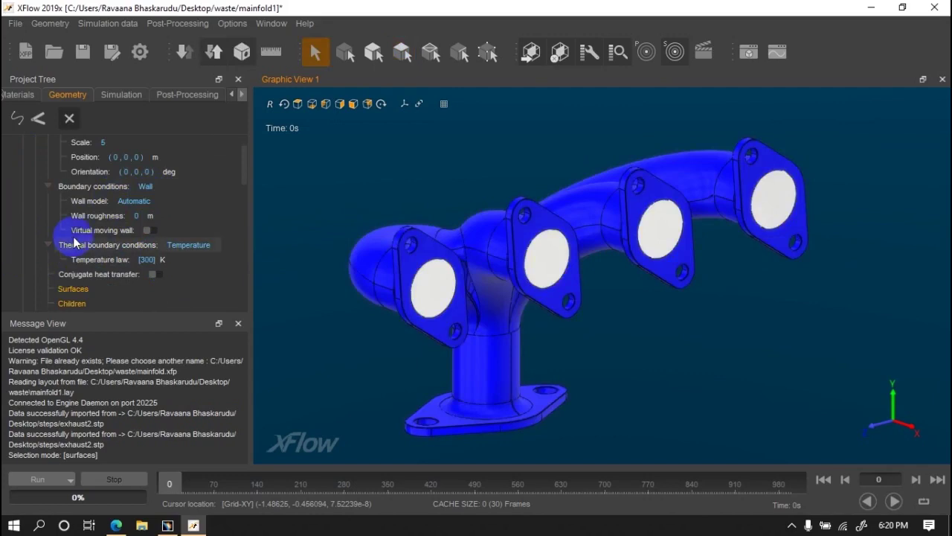
scroll(97, 231, up, 1)
Widen the project tree and give Surface 1 a fixed Temperature condition of 400 K.
scroll(132, 245, down, 2)
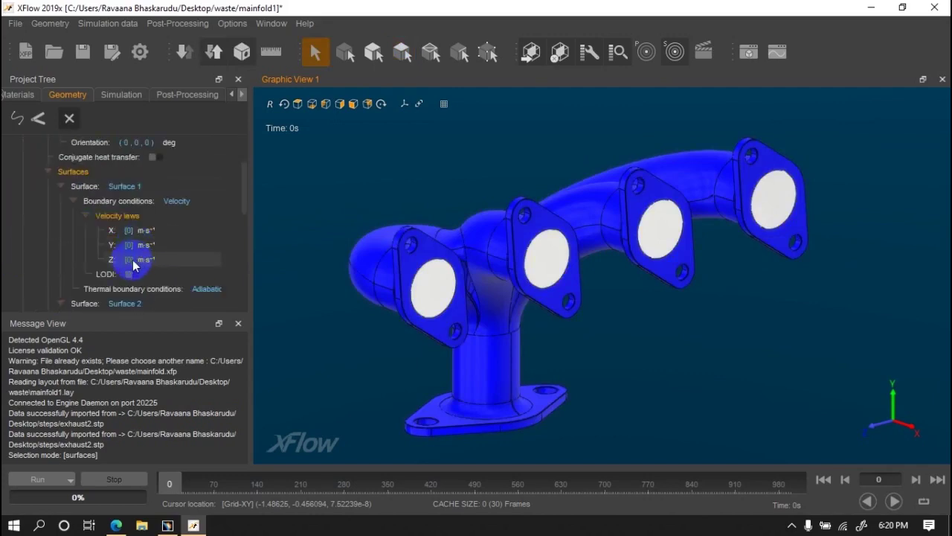
drag(251, 262, 313, 263)
click(213, 245)
click(220, 275)
scroll(294, 331, down, 2)
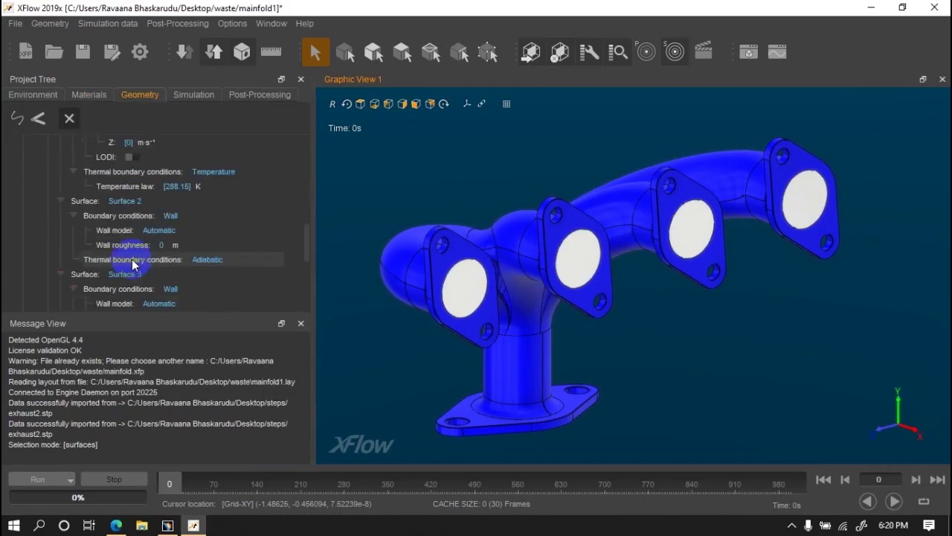
scroll(143, 308, up, 3)
scroll(117, 191, up, 1)
scroll(112, 197, up, 3)
scroll(110, 203, down, 1)
scroll(111, 223, down, 3)
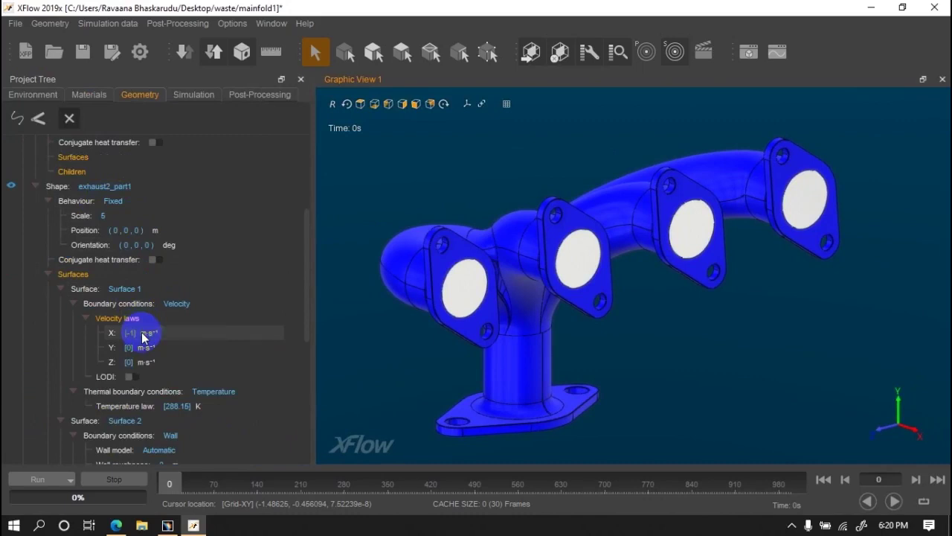
scroll(145, 350, down, 3)
click(183, 319)
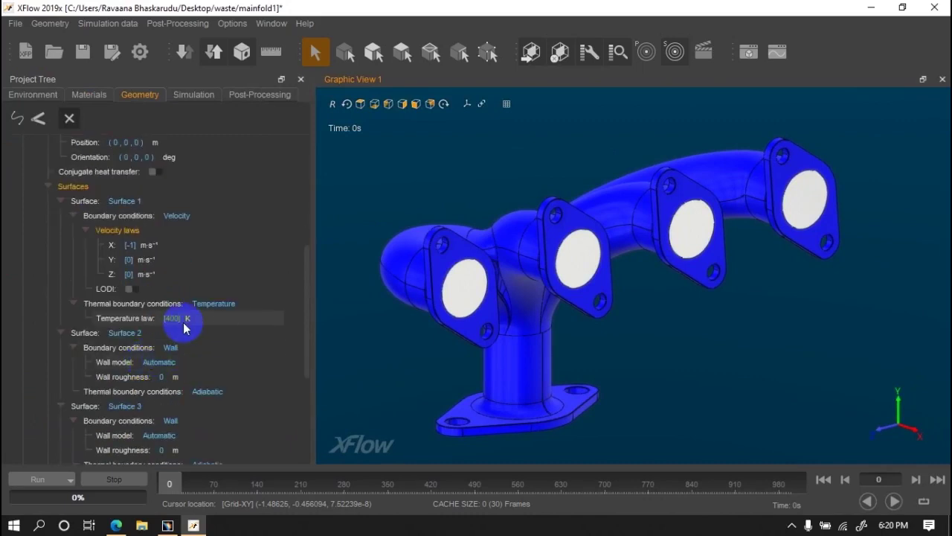
scroll(183, 331, down, 2)
click(173, 303)
Make Surface 2 a velocity inlet with a fixed Temperature thermal condition.
click(192, 305)
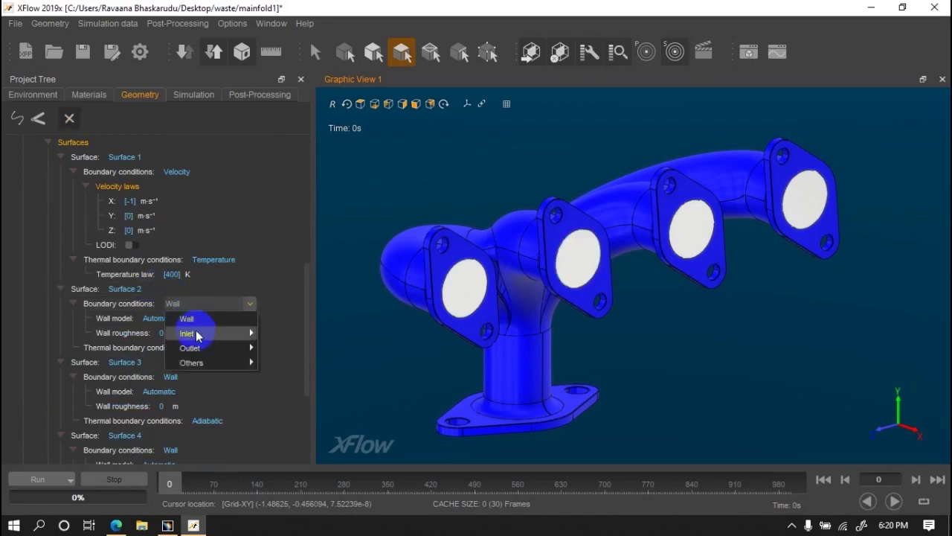
click(305, 335)
click(154, 335)
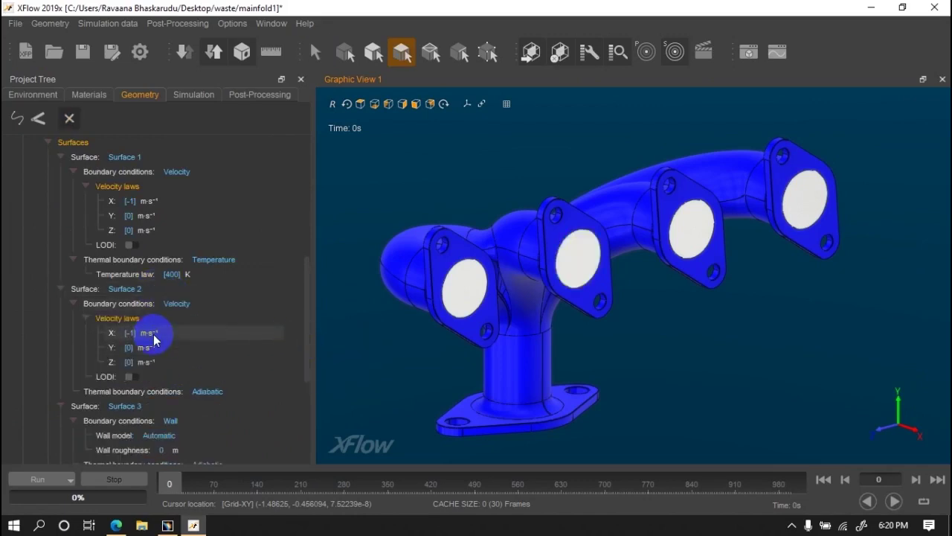
click(207, 391)
click(223, 419)
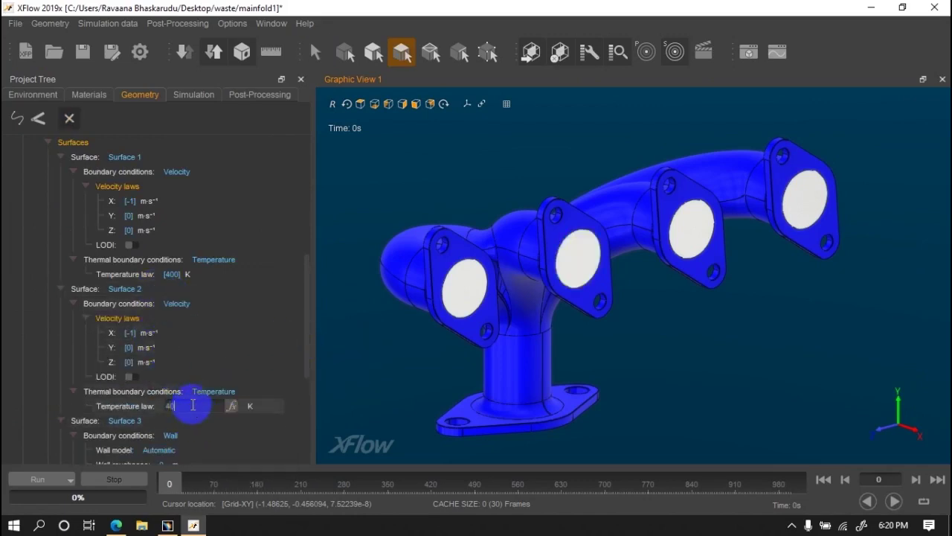
scroll(192, 409, down, 2)
Make Surface 3 a velocity inlet at -1 m/s in X held at 400 K.
click(175, 391)
click(208, 392)
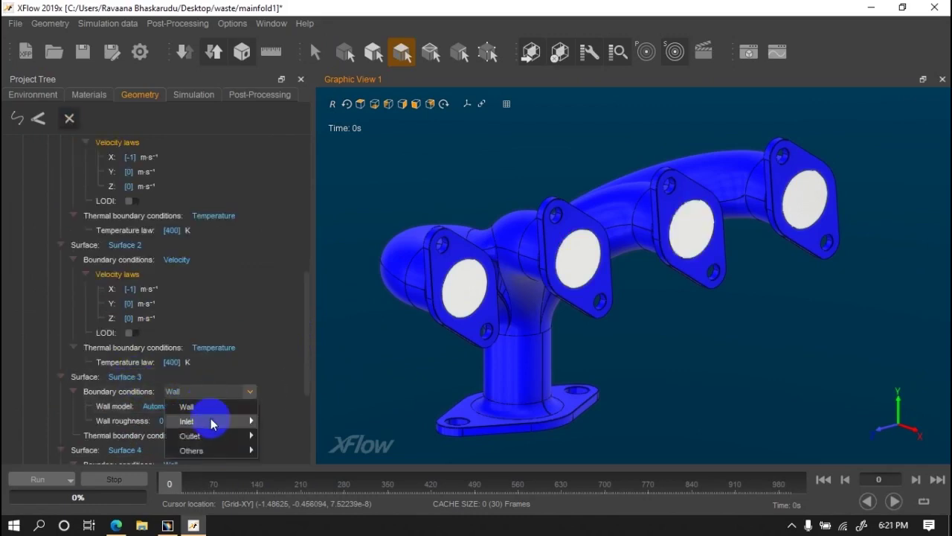
click(331, 427)
text(-1)
key(Return)
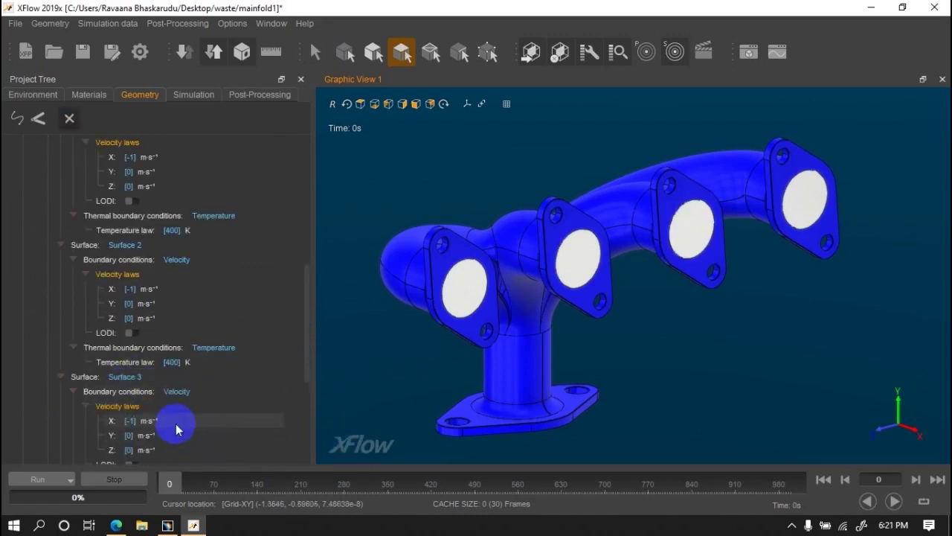
scroll(186, 394, down, 3)
click(208, 347)
click(218, 372)
click(195, 362)
text(00)
key(Return)
Make Surface 4 a -1 m/s velocity inlet with a fixed Temperature condition.
scroll(192, 361, down, 3)
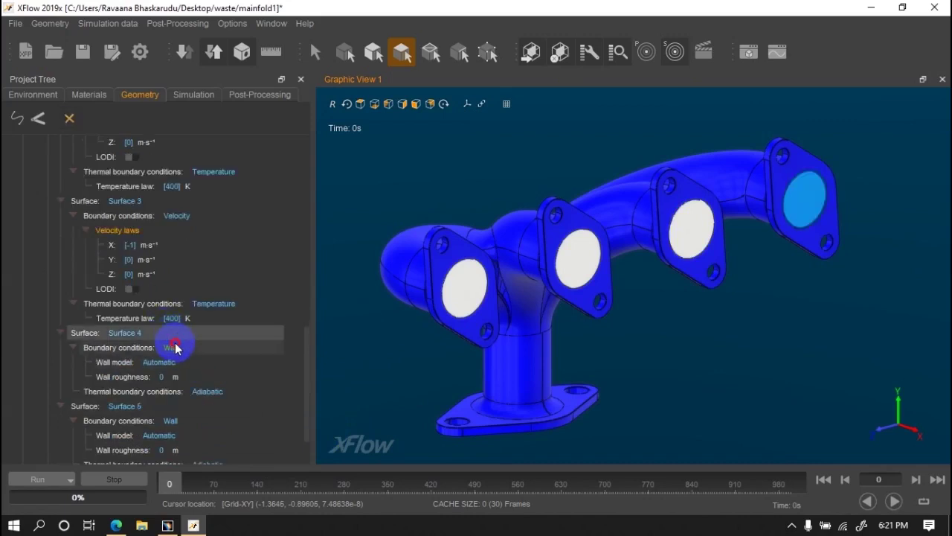
click(176, 347)
click(298, 375)
click(130, 376)
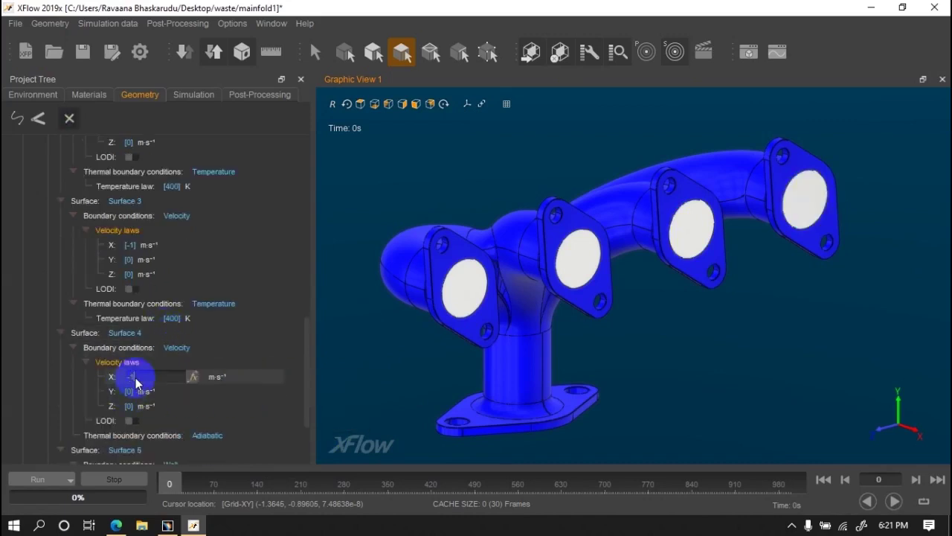
key(Return)
click(206, 436)
click(223, 456)
scroll(233, 431, down, 3)
scroll(216, 395, down, 3)
click(195, 363)
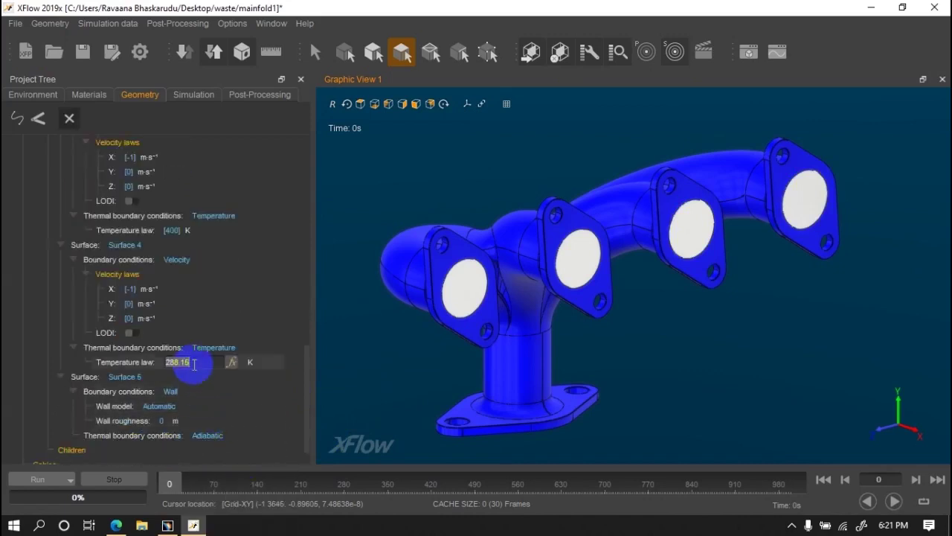
text([400])
Make Surface 5 a pressure outlet with a fixed Temperature thermal condition.
click(171, 391)
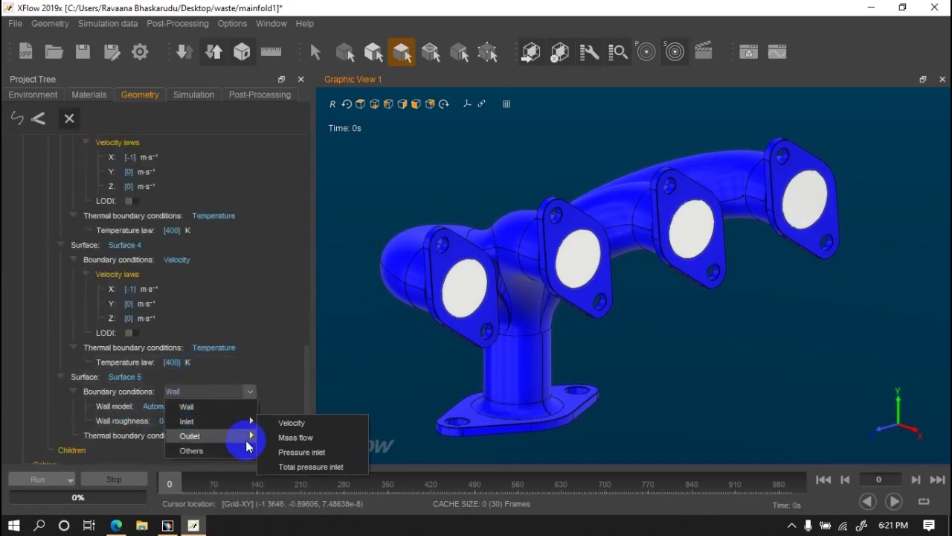
click(292, 443)
scroll(292, 444, down, 3)
click(214, 406)
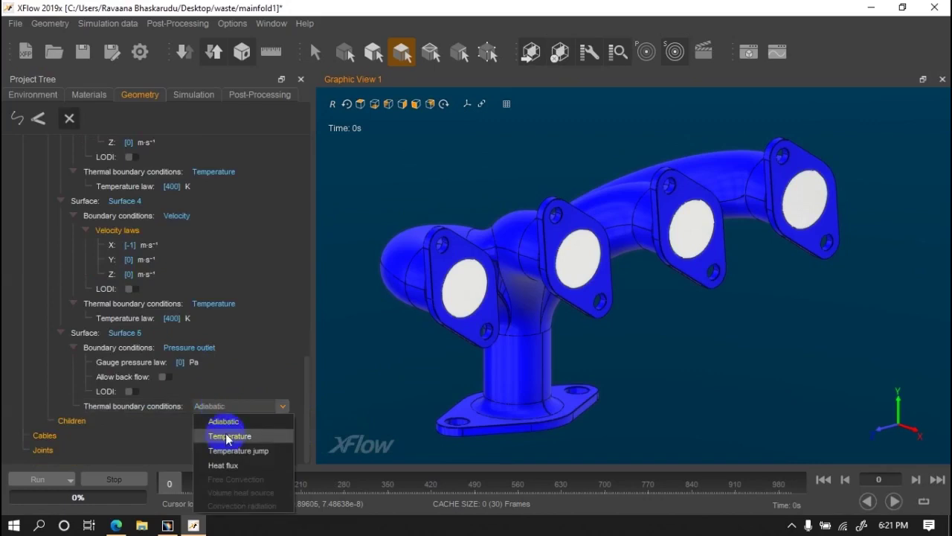
click(228, 437)
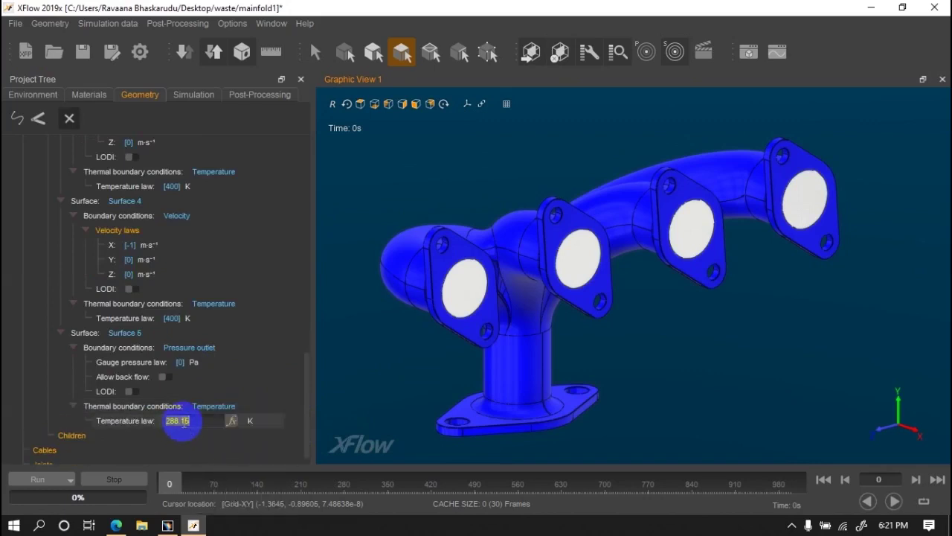
Finish Surface 4's 400 K temperature and set the simulation time to 2 s.
text(00)
scroll(171, 425, up, 3)
scroll(223, 372, up, 5)
click(99, 97)
click(192, 94)
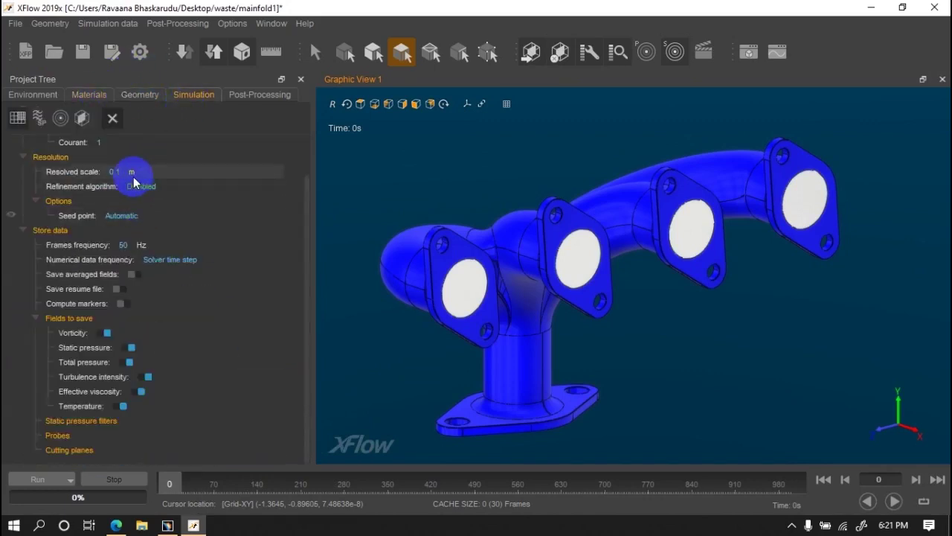
scroll(127, 181, up, 1)
double_click(116, 158)
key(Return)
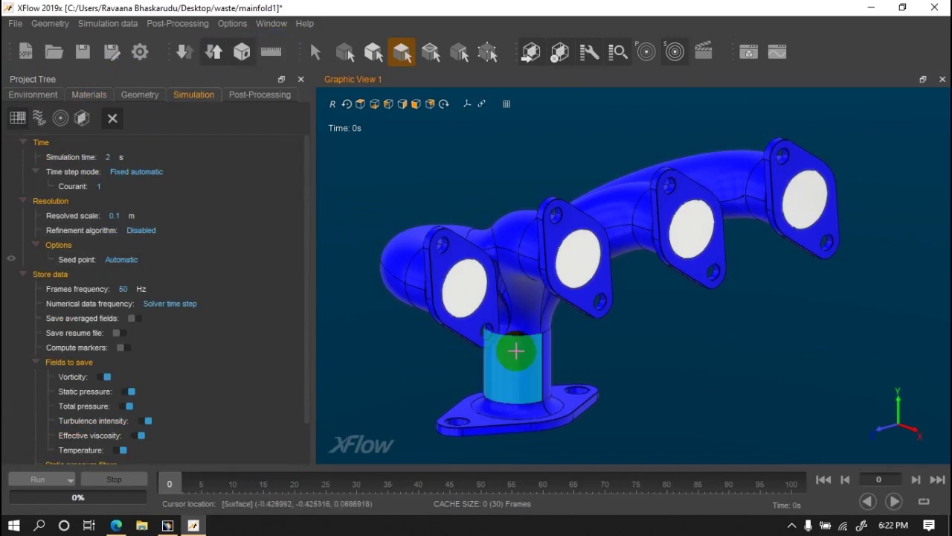
Check the manifold's size, set the resolved scale to 0.05 m and start the computation.
key(Escape)
click(514, 334)
mouse_move(510, 270)
mouse_down()
mouse_move(672, 382)
mouse_move(557, 446)
mouse_up()
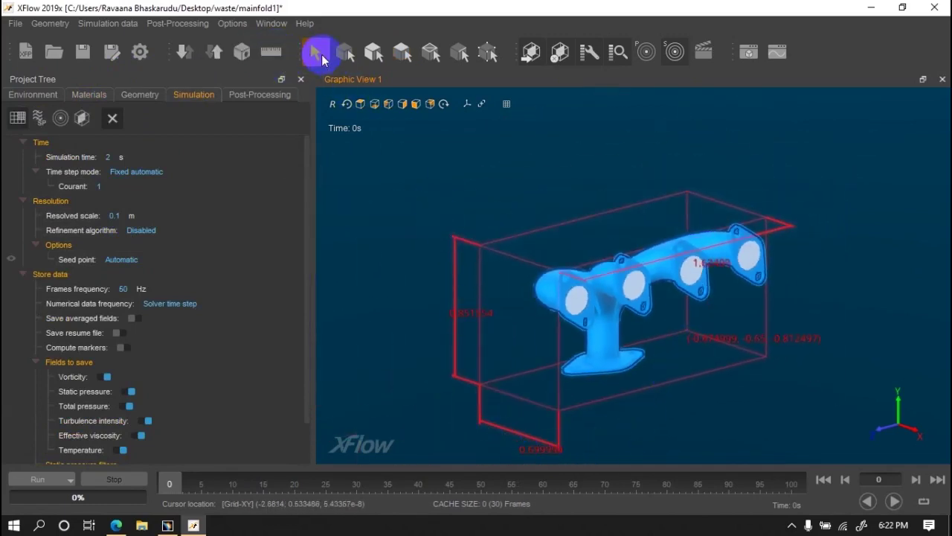
click(340, 323)
click(119, 215)
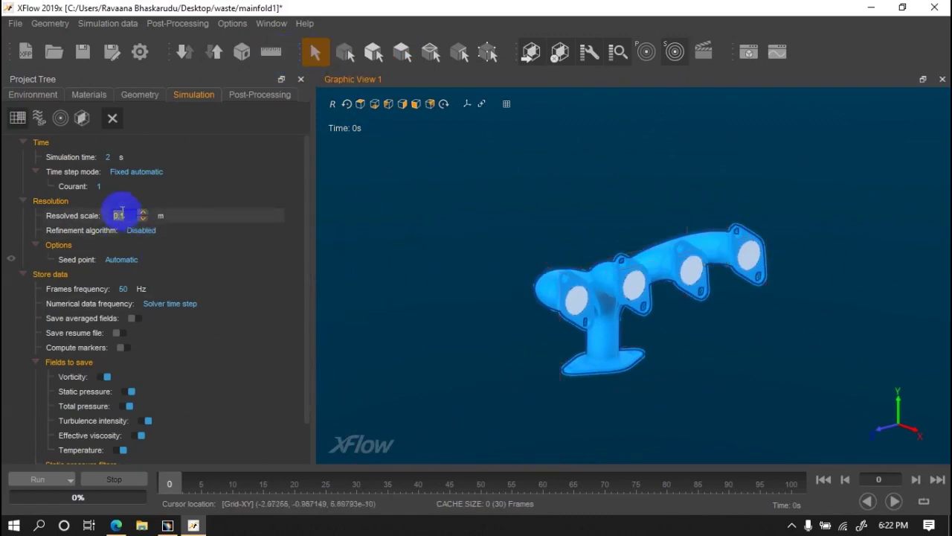
text(0.05)
click(47, 479)
click(34, 433)
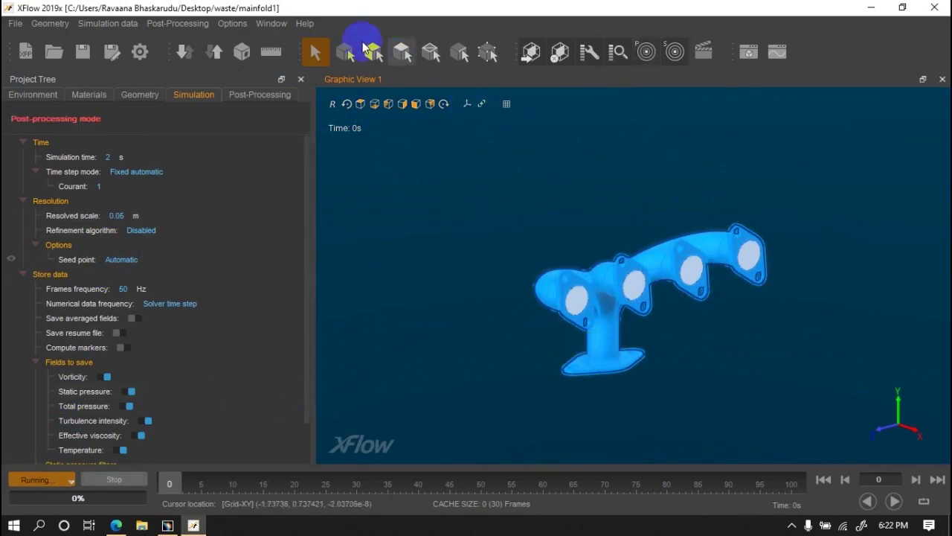
Turn on Message View to show the finished simulation's solver log.
click(264, 24)
mouse_move(287, 55)
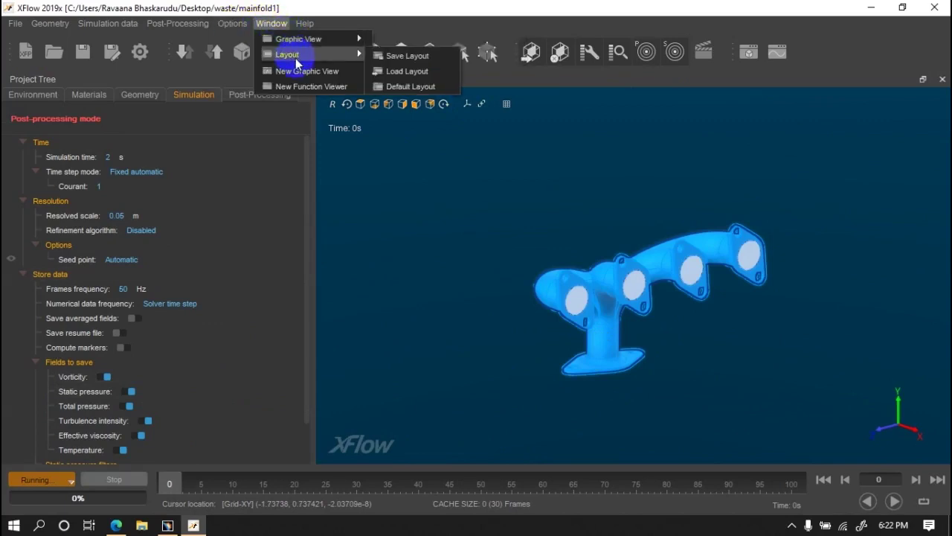
click(297, 87)
click(108, 23)
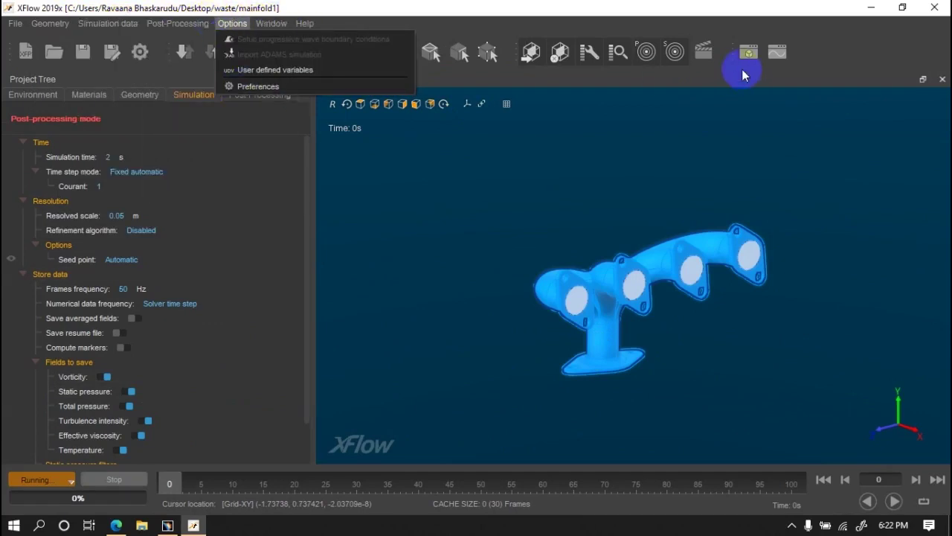
right_click(872, 51)
click(848, 53)
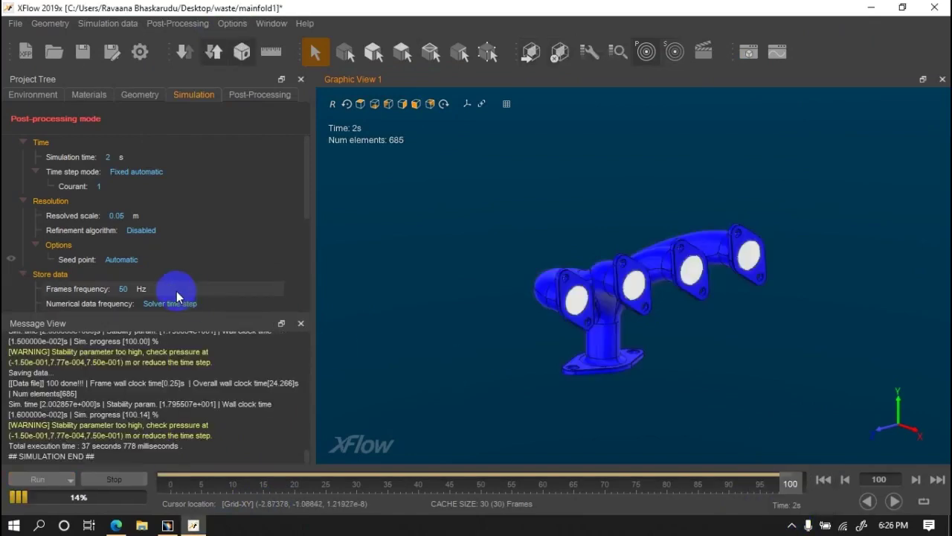
In Post-Processing, enable display of the computed velocity field results.
click(138, 94)
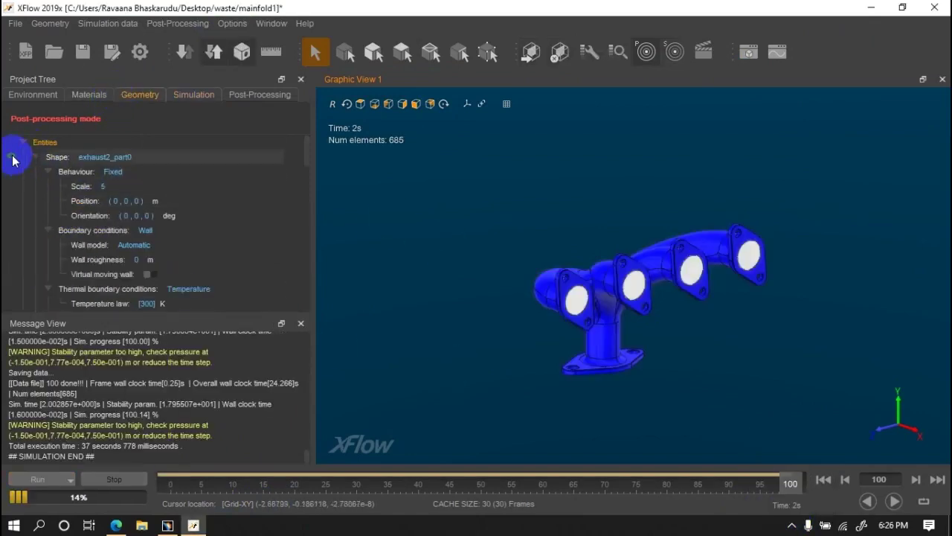
click(245, 95)
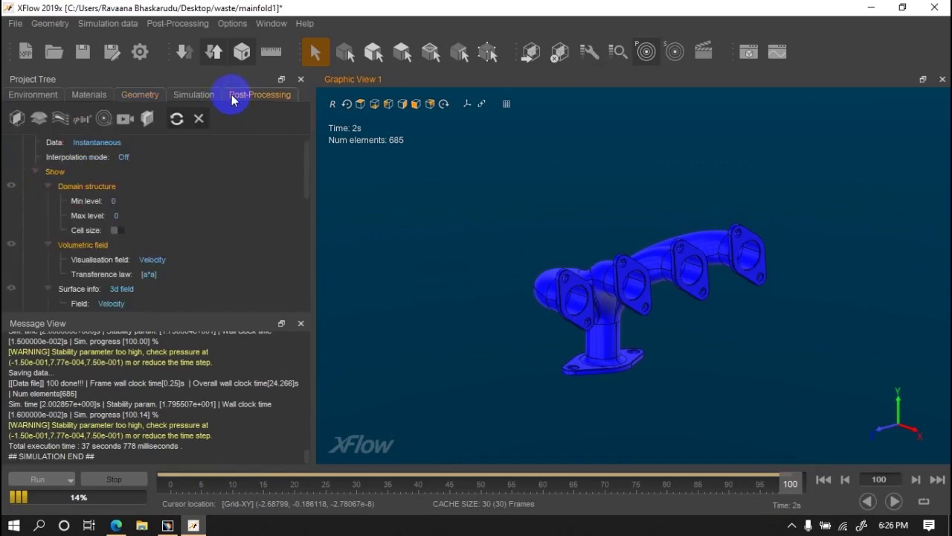
click(17, 119)
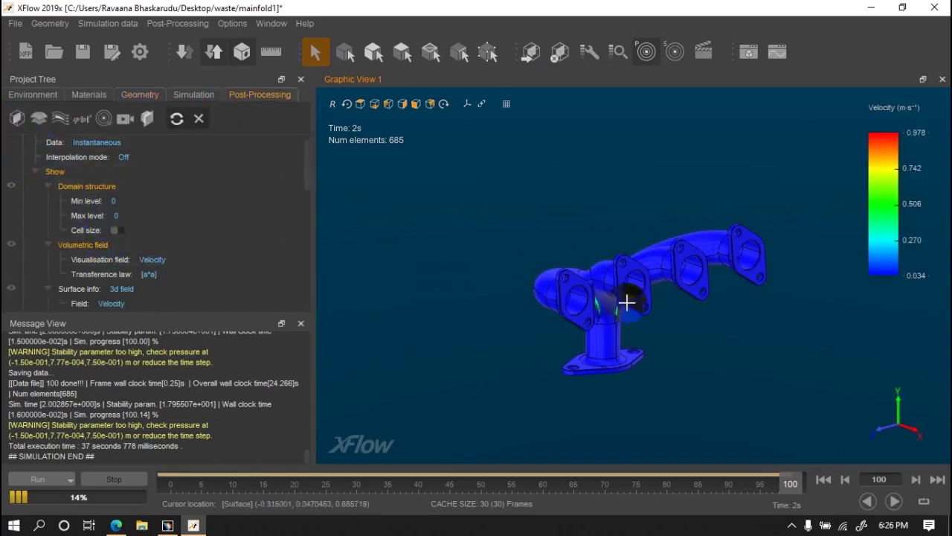
scroll(591, 322, up, 3)
scroll(584, 326, down, 2)
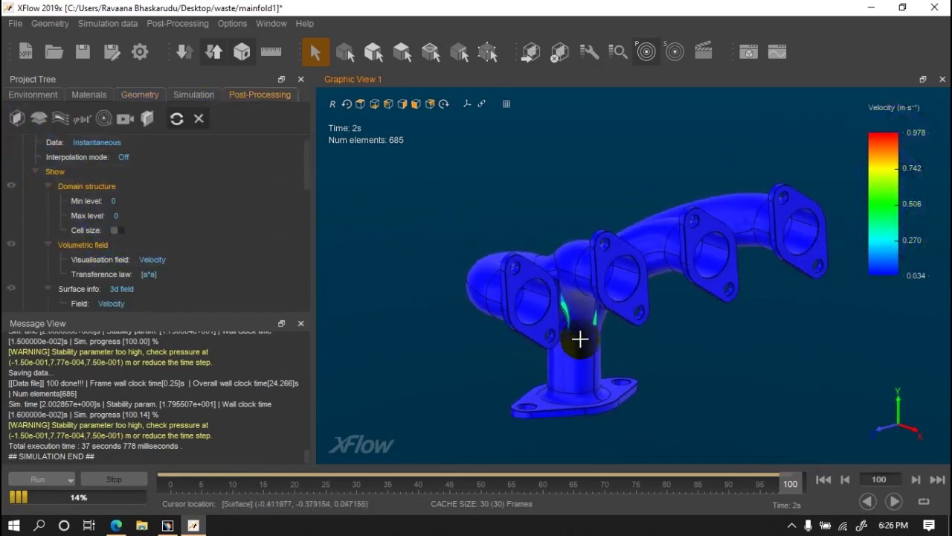
Set the manifold's visualisation mode to wireframe.
click(579, 339)
right_click(585, 357)
click(772, 260)
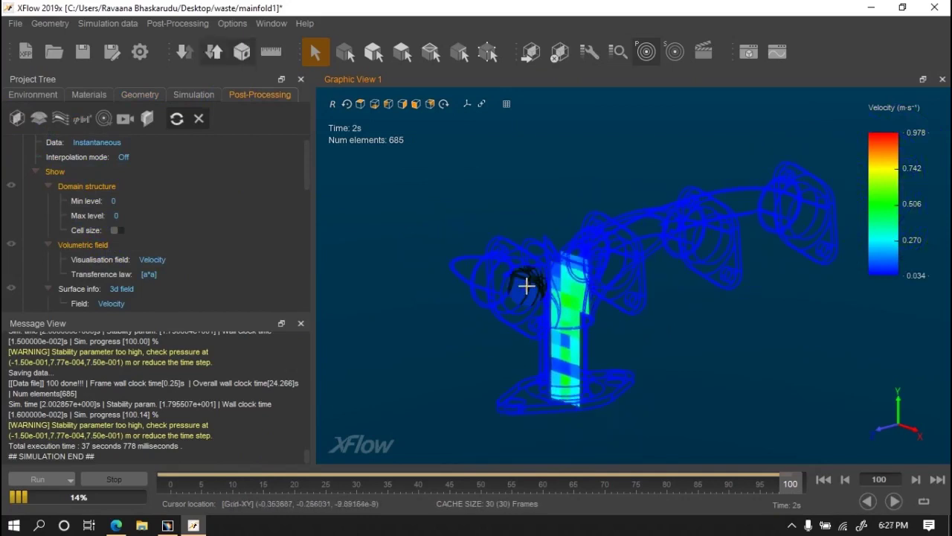
Move cutting plane 1 up to 0.35 and switch to a preset view.
scroll(158, 223, down, 4)
scroll(141, 186, down, 1)
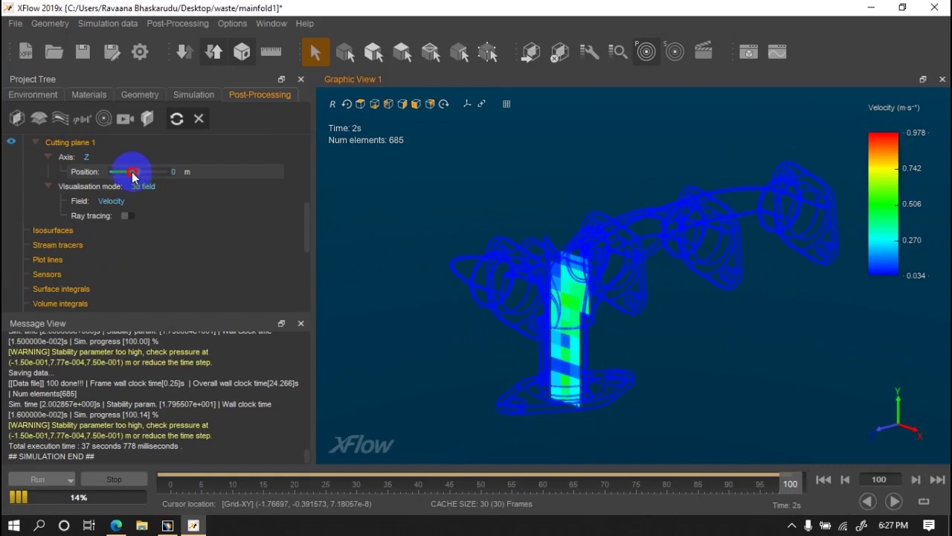
click(185, 173)
drag(149, 177, 146, 176)
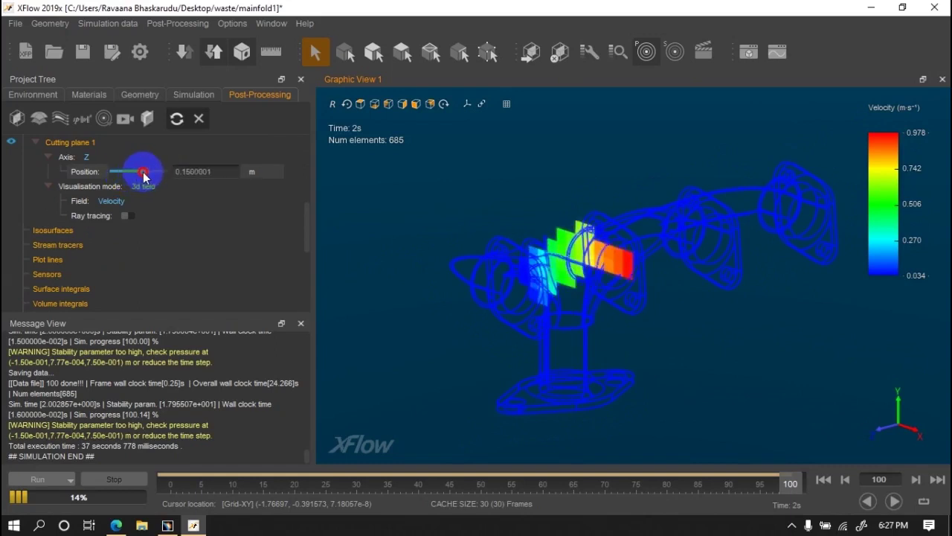
click(375, 104)
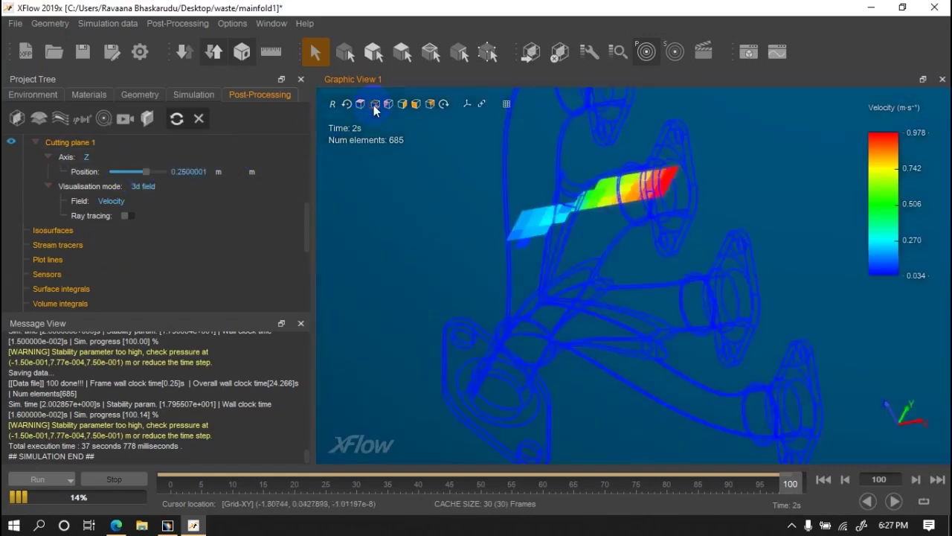
click(387, 105)
scroll(627, 319, up, 3)
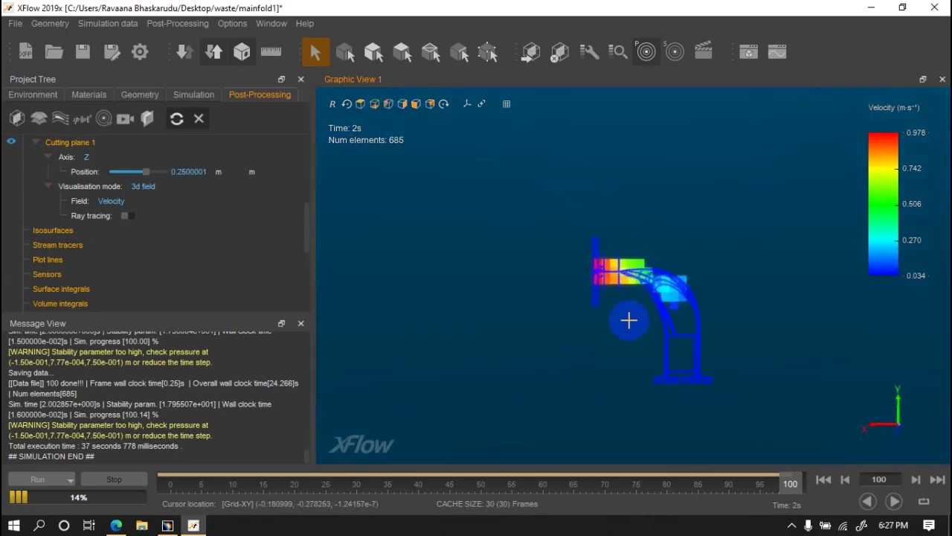
scroll(606, 251, up, 5)
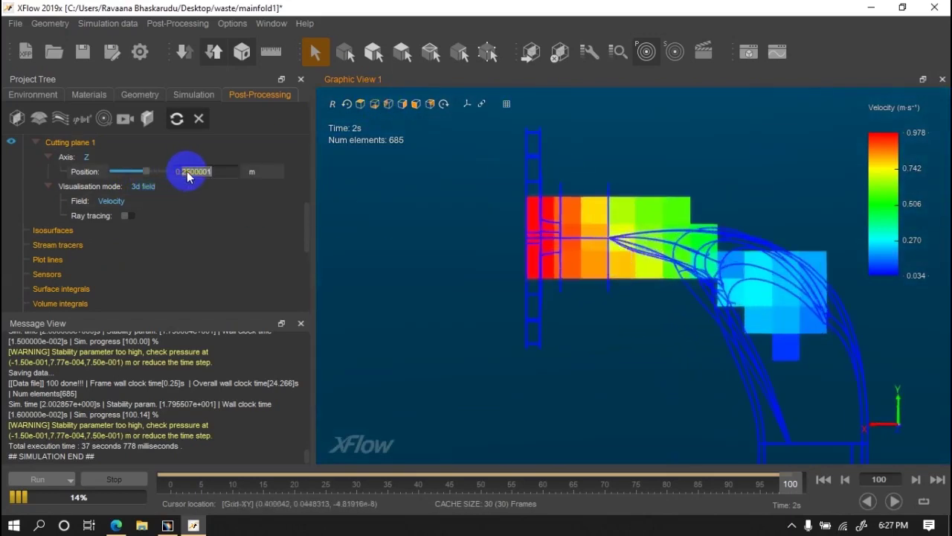
text(0.35)
key(Return)
Rotate to a front view and set cutting plane 1 to Z = 0.23 m.
scroll(498, 208, up, 2)
scroll(443, 219, down, 5)
drag(436, 223, 610, 232)
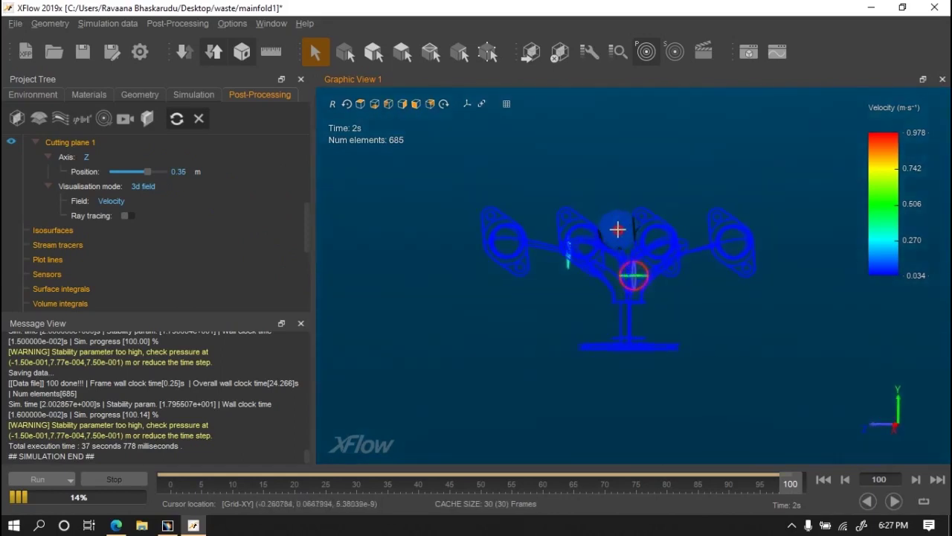
scroll(610, 233, up, 2)
click(148, 172)
drag(148, 172, 145, 171)
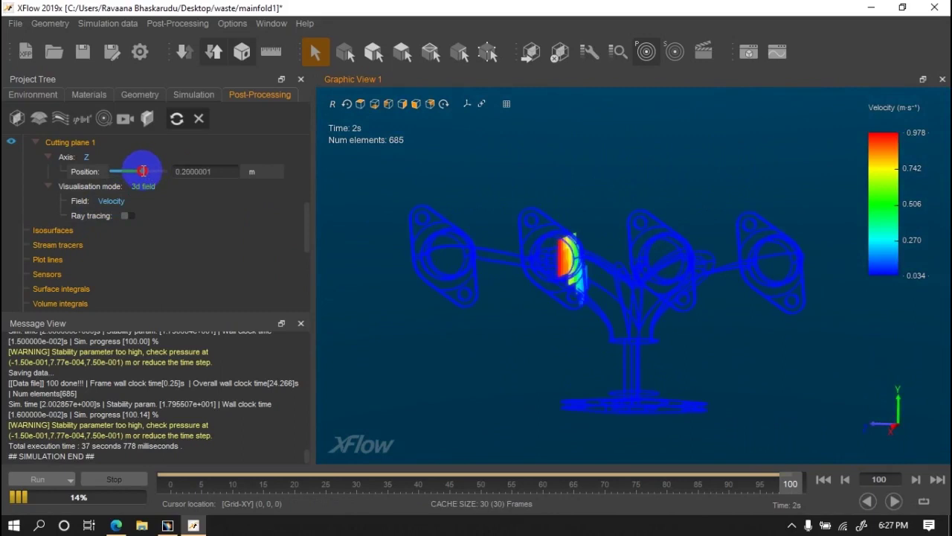
double_click(201, 172)
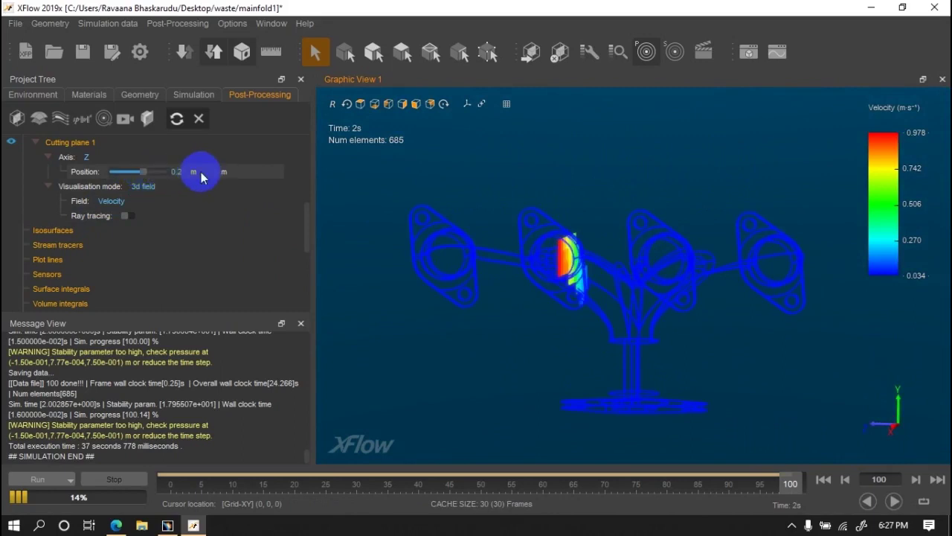
text(1)
key(Return)
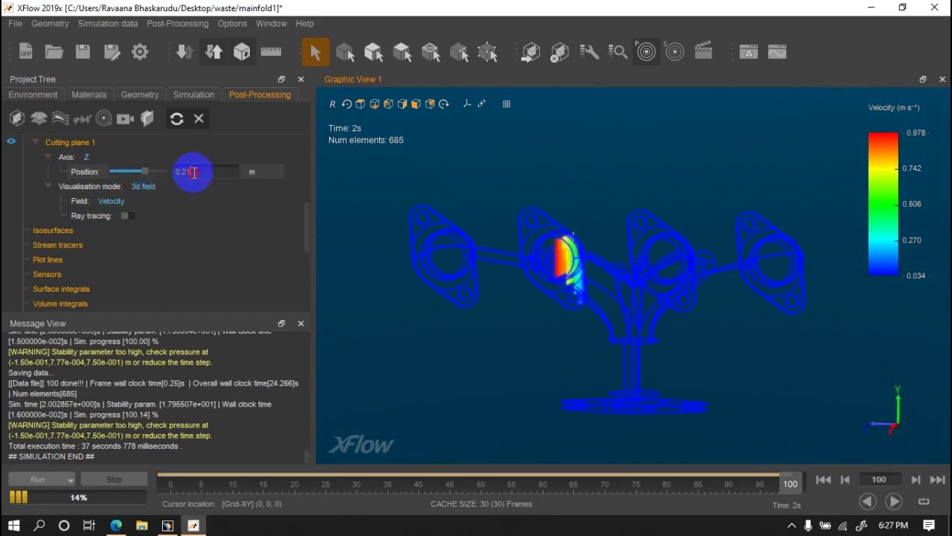
click(48, 165)
click(55, 156)
click(136, 240)
Collapse cutting plane 1 and set the isocontours number to 10.
scroll(70, 187, up, 3)
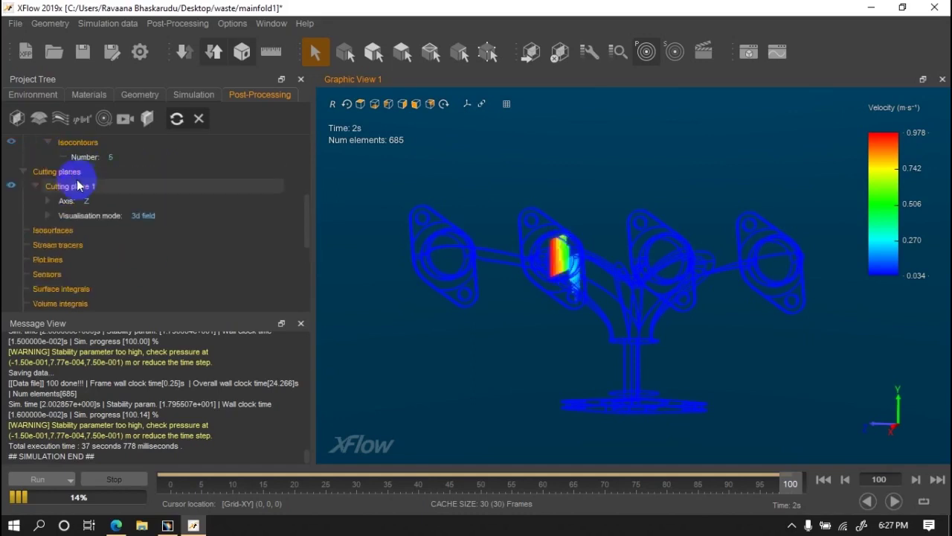
click(39, 186)
scroll(75, 216, up, 2)
click(117, 246)
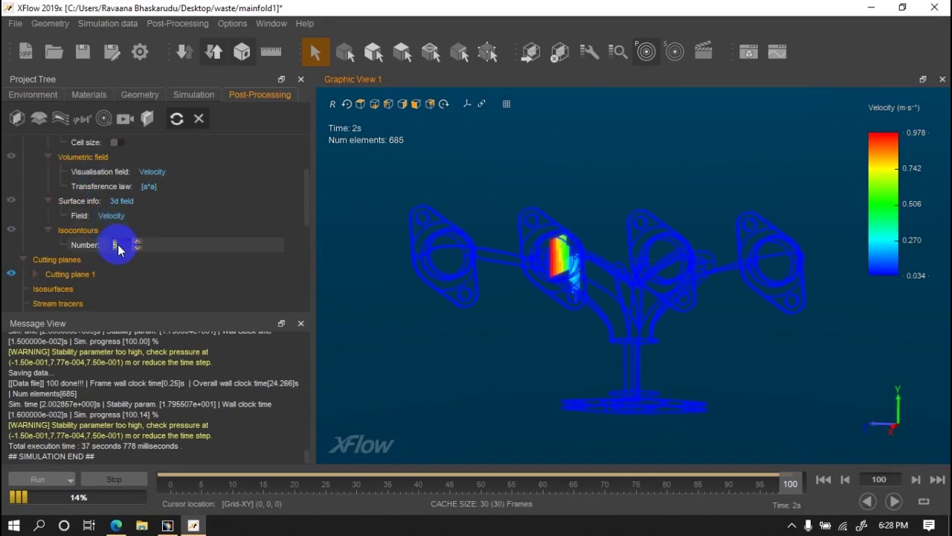
text(10)
click(38, 240)
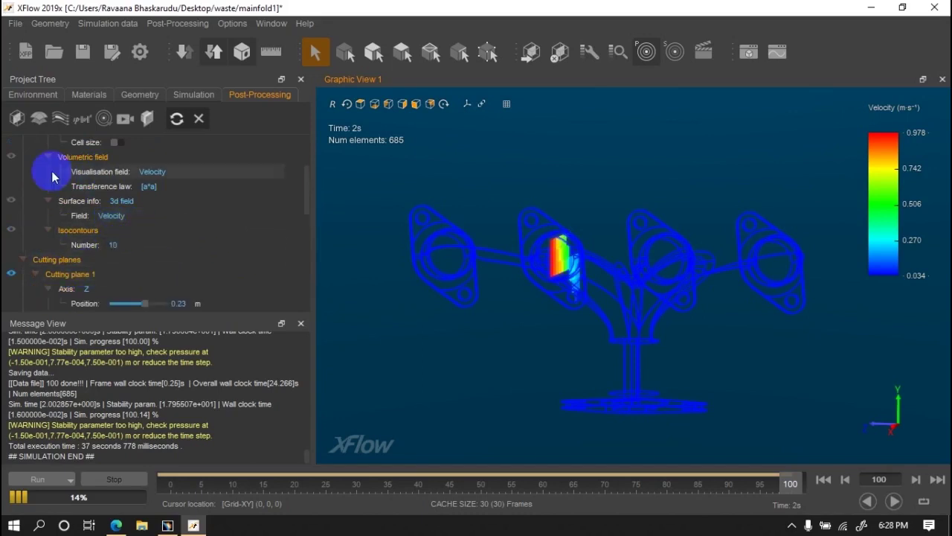
Add cutting planes 2–4 at Z -0.23, toward +0.7 and -0.7.
click(18, 121)
click(189, 304)
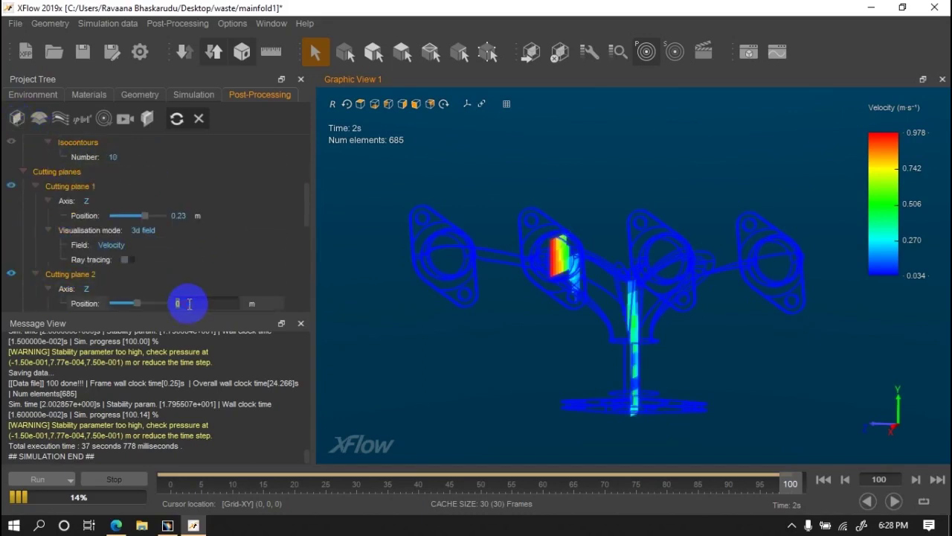
text(-0.2)
key(Return)
click(18, 119)
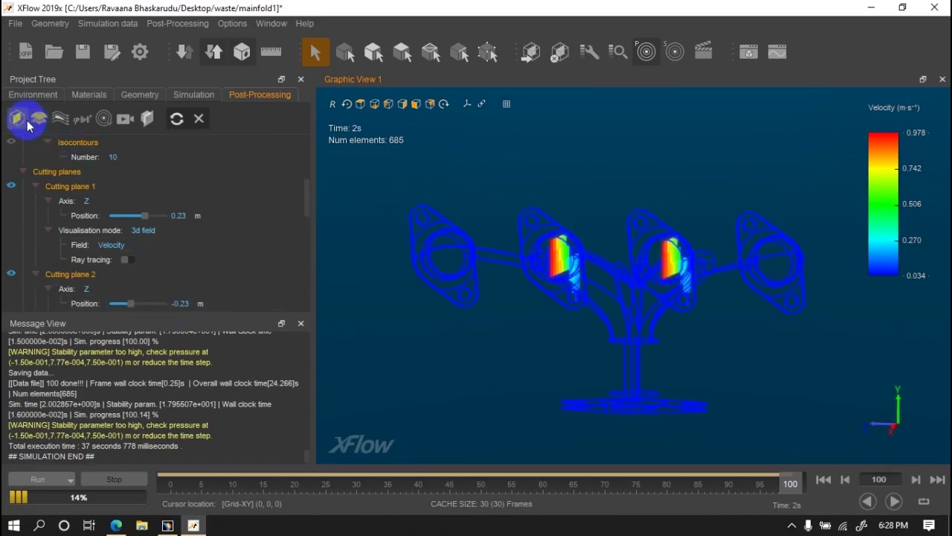
click(182, 303)
drag(138, 303, 152, 305)
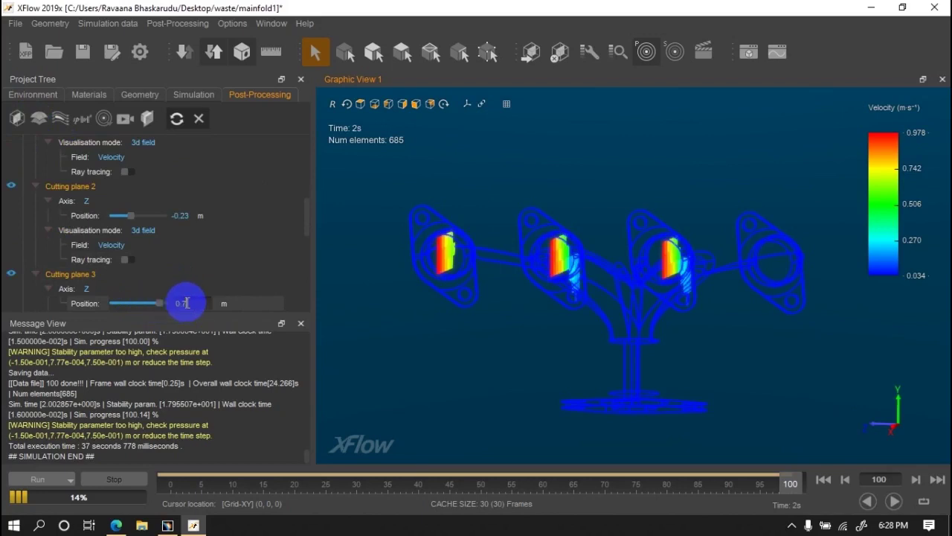
click(18, 119)
click(175, 215)
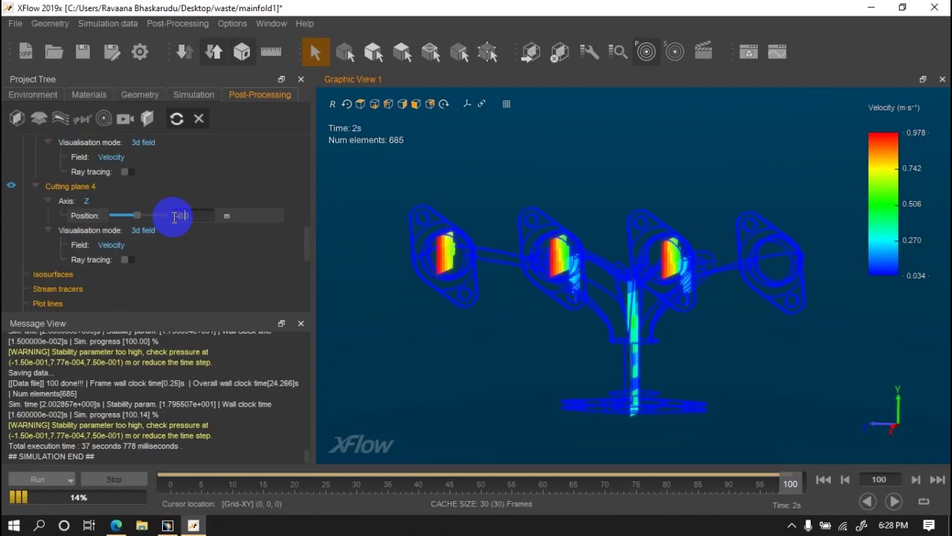
key(Return)
Add cutting plane 5 on the Y axis near 0 and a sixth plane through the stem.
click(18, 119)
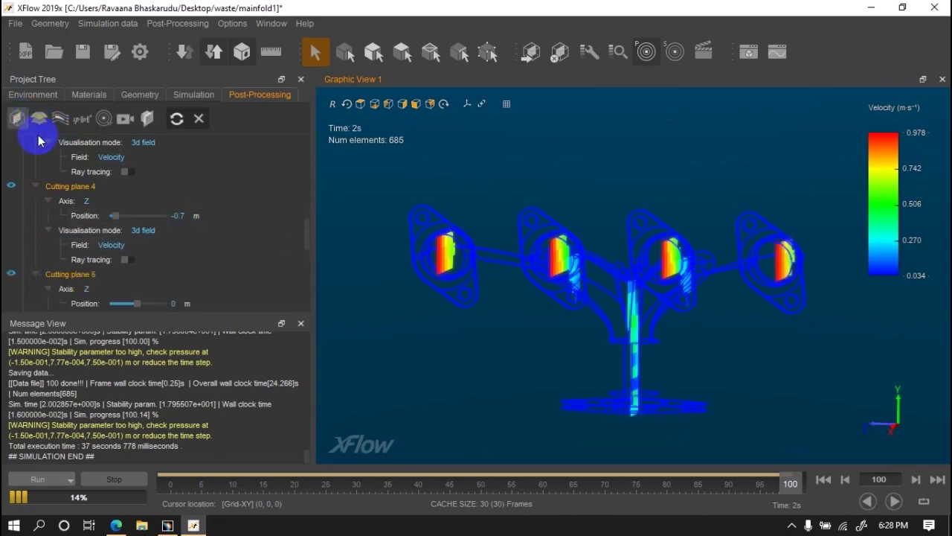
click(104, 288)
click(101, 303)
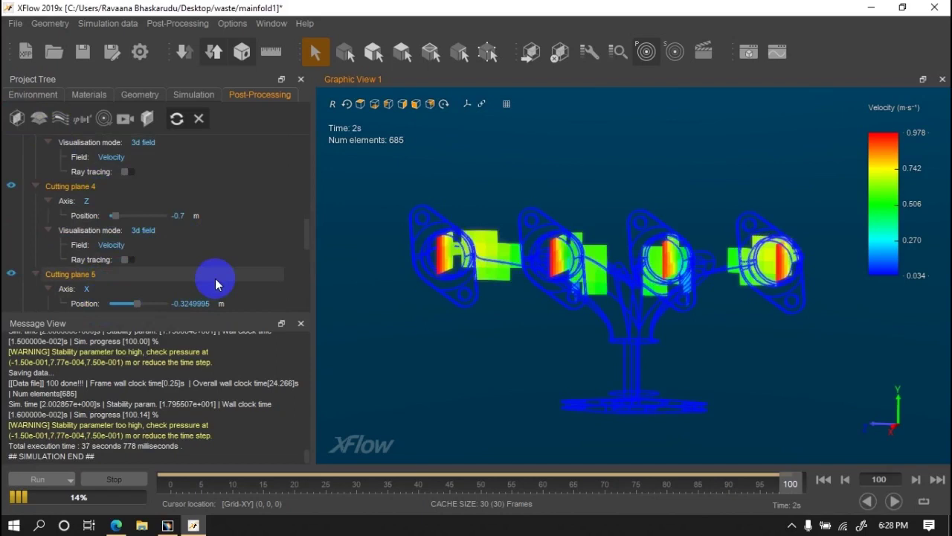
scroll(215, 278, down, 2)
click(86, 201)
click(97, 227)
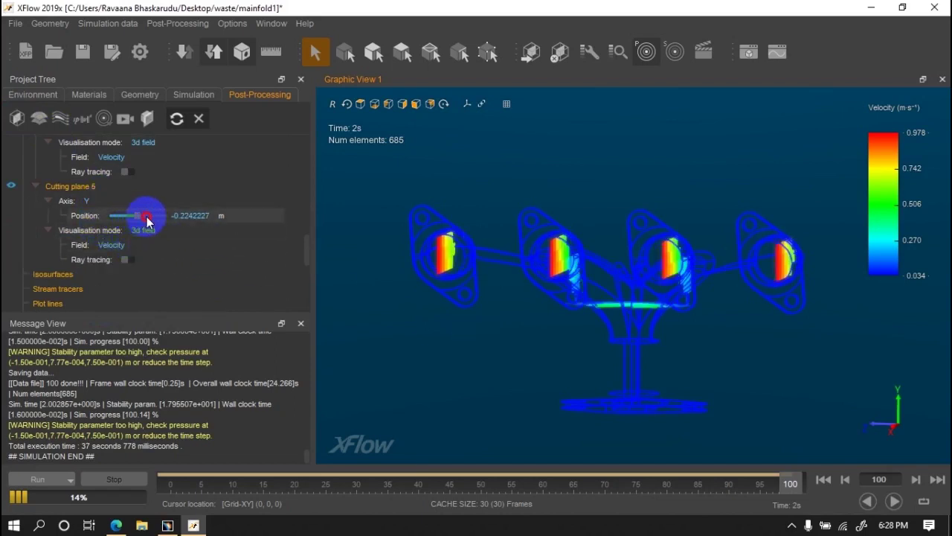
drag(137, 215, 153, 215)
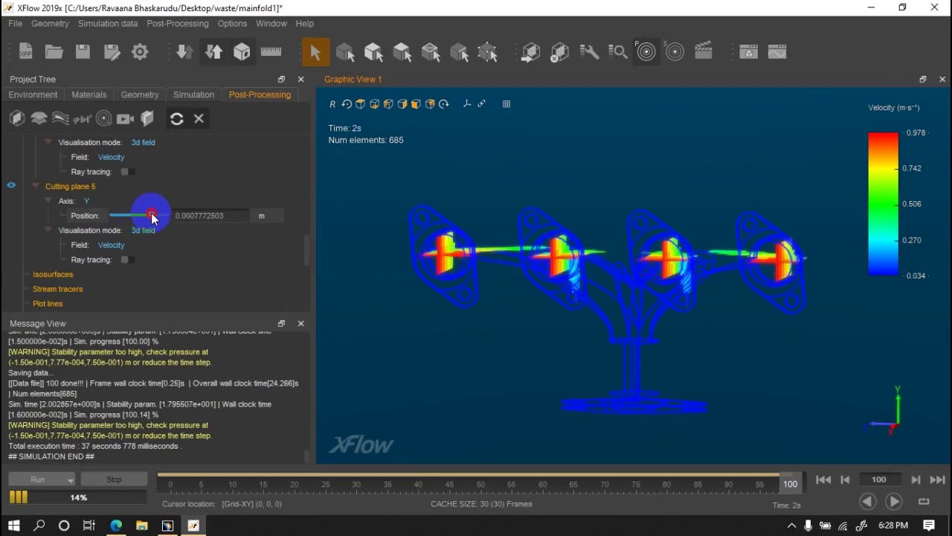
click(19, 119)
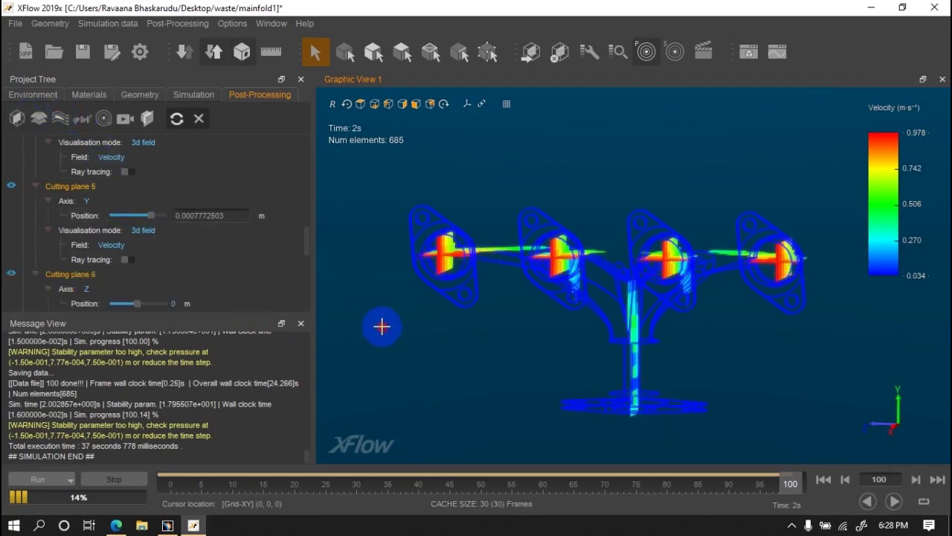
mouse_move(413, 307)
mouse_down()
mouse_move(796, 396)
mouse_move(601, 393)
mouse_up()
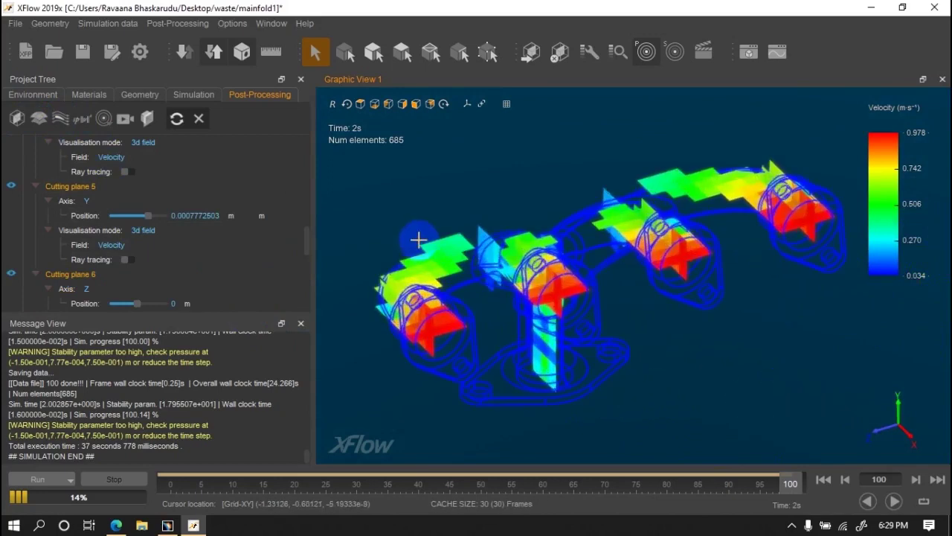
Set the interpolation mode to Convolution for smooth velocity slices.
scroll(149, 206, up, 3)
scroll(187, 221, up, 3)
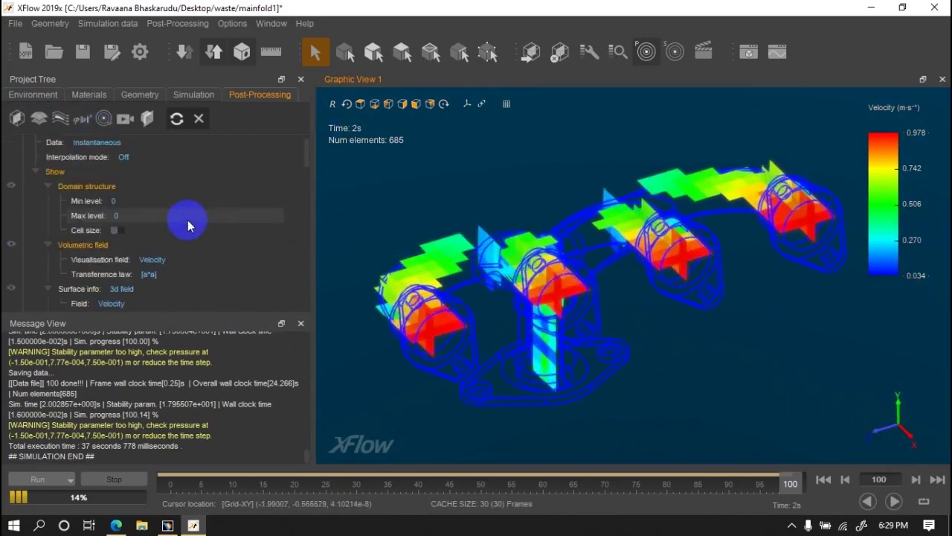
scroll(143, 177, up, 3)
click(144, 177)
click(142, 201)
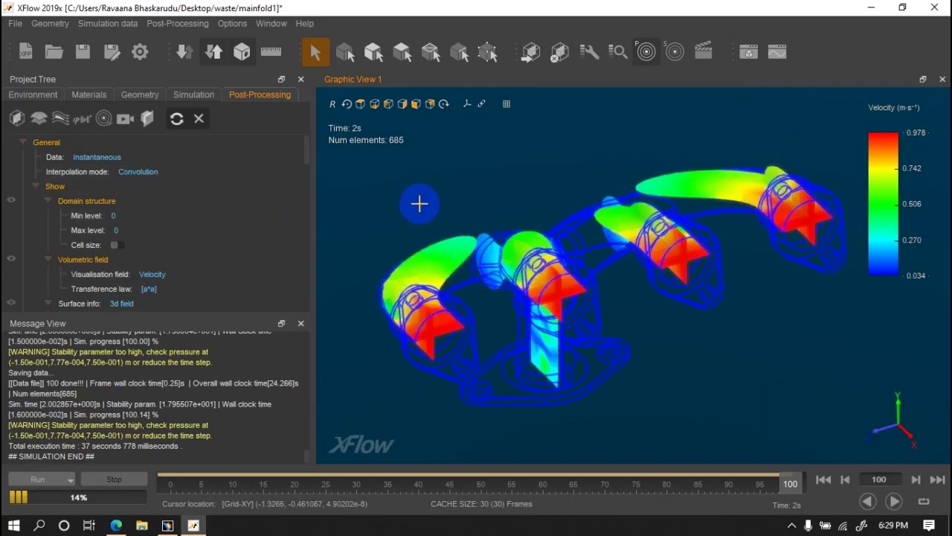
Rotate the view slightly and play the results animation from the first frame.
mouse_move(518, 387)
mouse_down()
mouse_move(471, 410)
mouse_move(618, 379)
mouse_up()
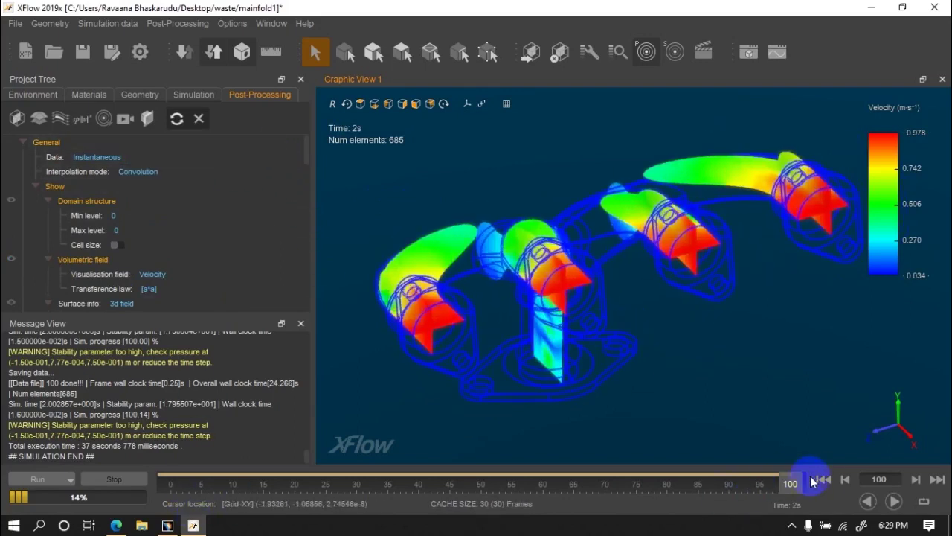
click(863, 503)
click(894, 503)
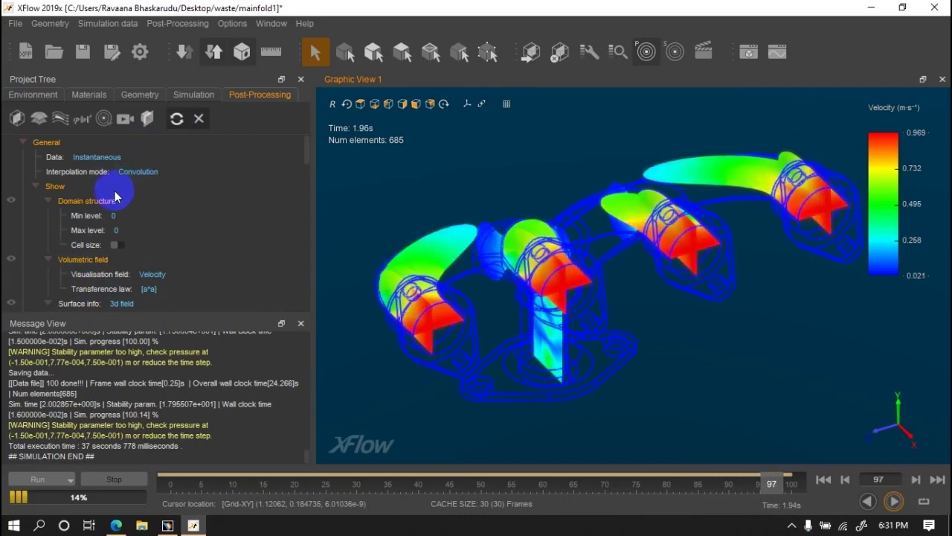
Enable Volumetric field and empty its Transference law, leaving only the wireframe and legend.
click(35, 186)
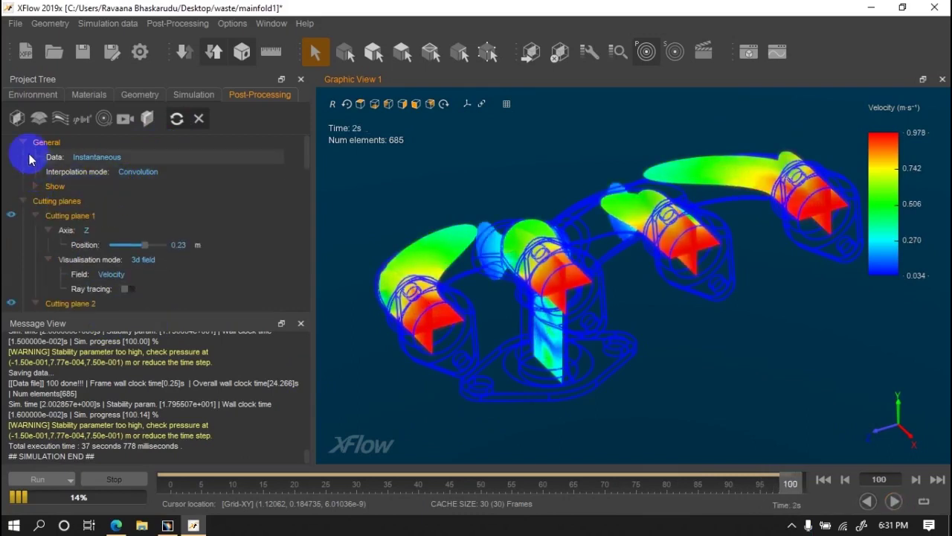
click(23, 142)
click(23, 157)
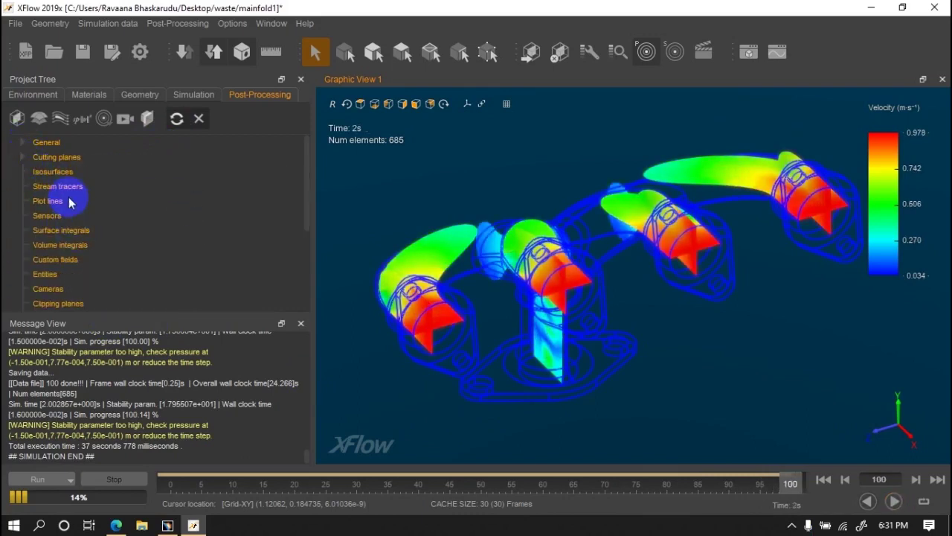
click(23, 142)
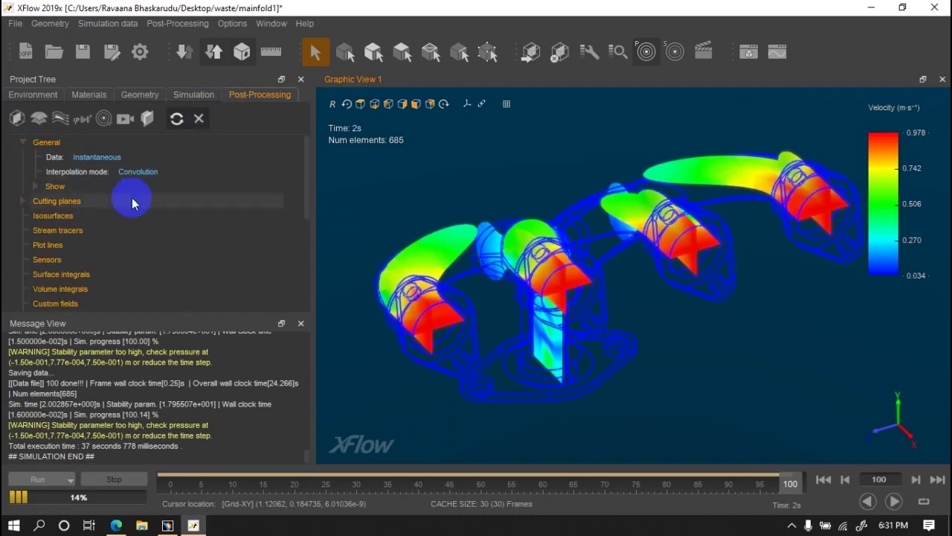
click(35, 186)
right_click(83, 211)
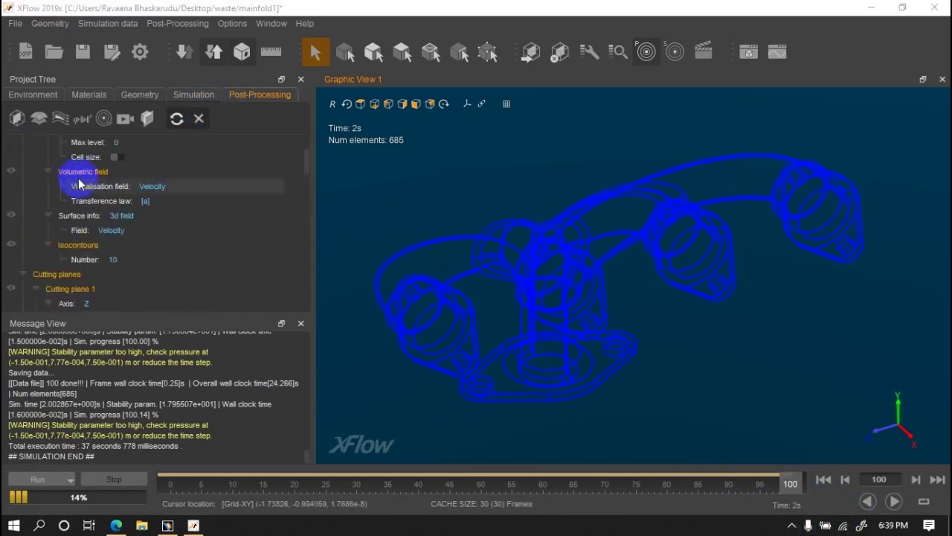
click(12, 172)
click(153, 187)
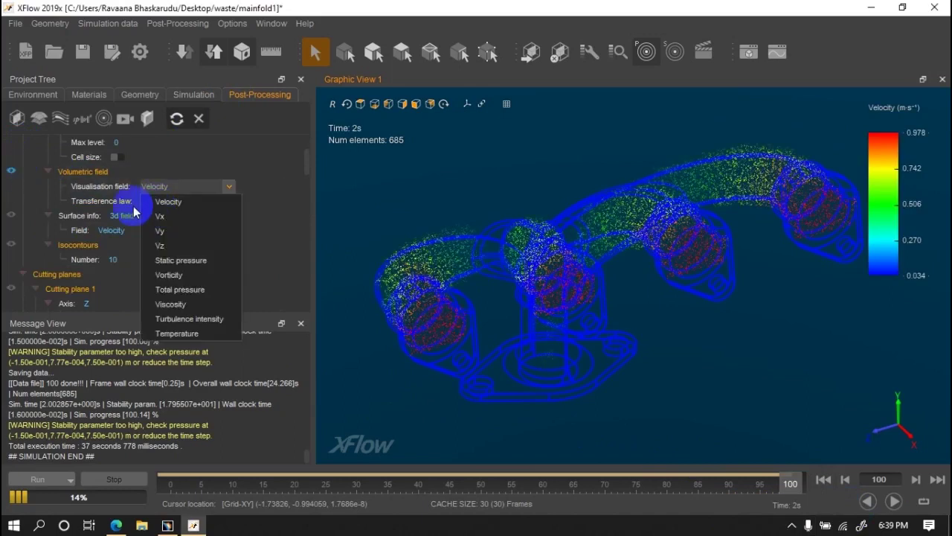
click(159, 201)
key(BackSpace)
key(Return)
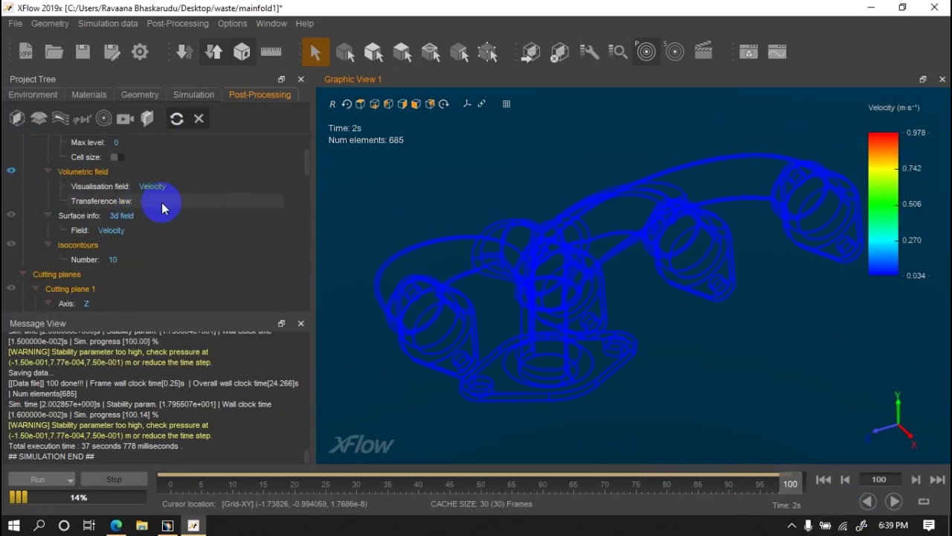